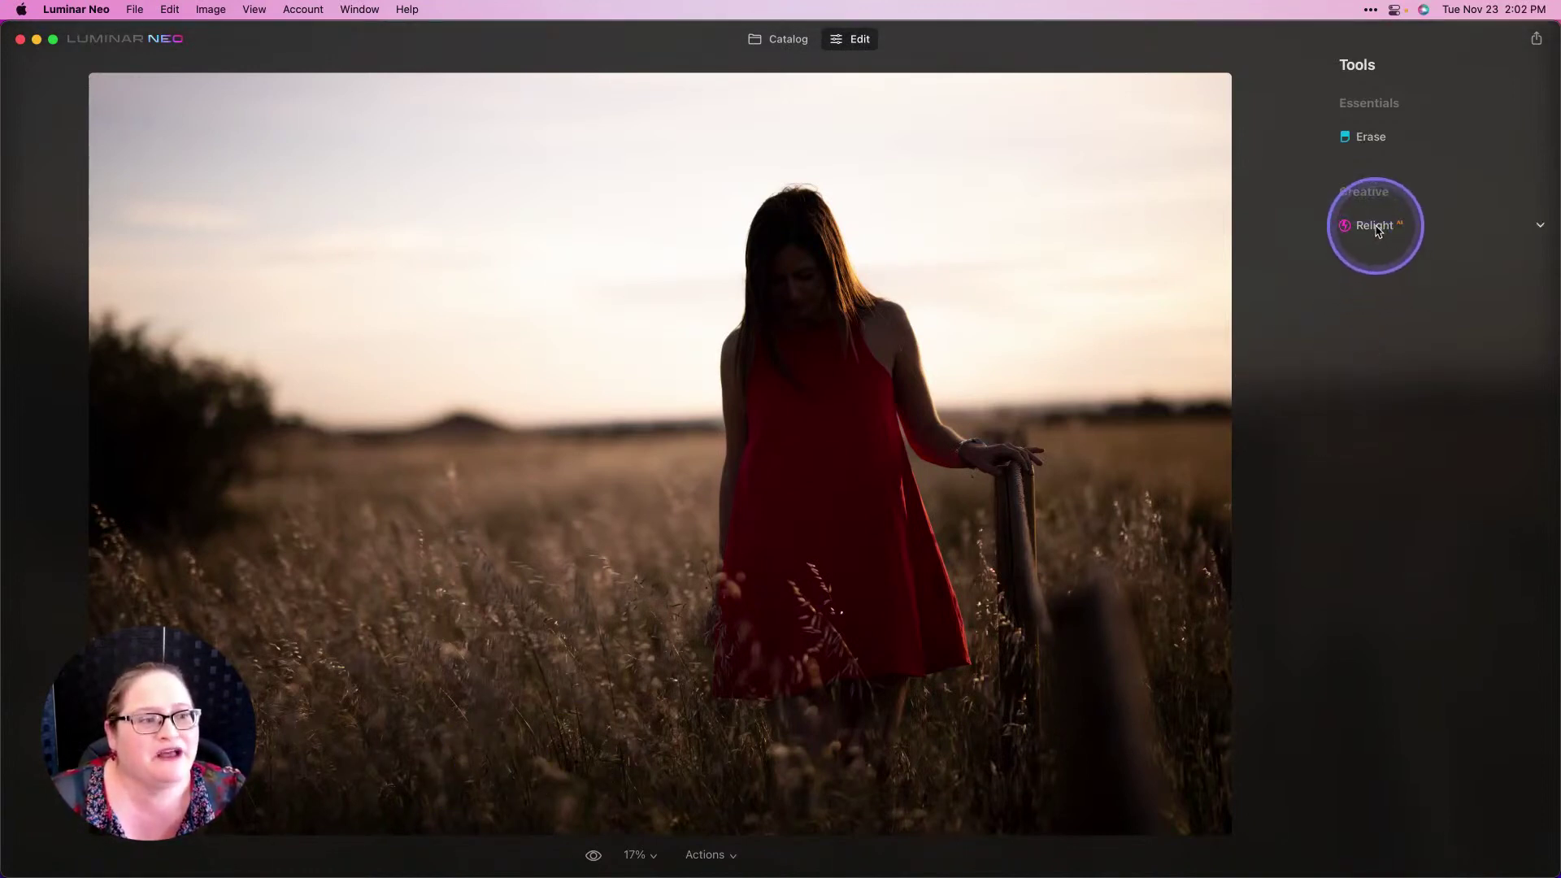
Step: Relight the portrait with Brightness Near 87, Brightness Far -73 and Depth 62
click(1377, 229)
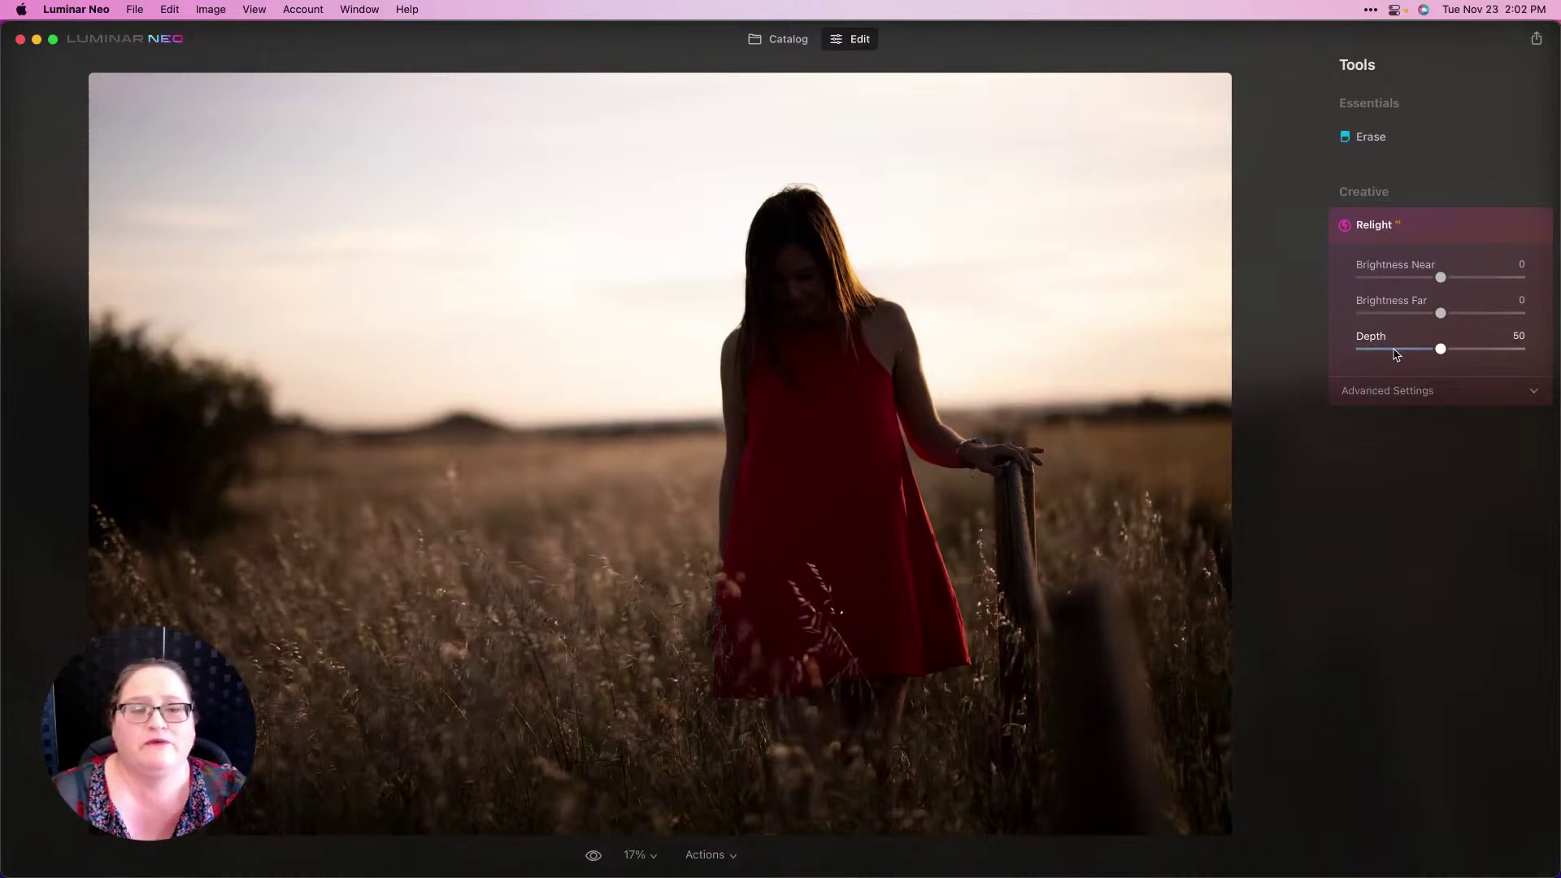
mouse_move(1210, 335)
mouse_down()
mouse_move(930, 192)
mouse_move(860, 244)
mouse_move(888, 464)
mouse_move(798, 234)
mouse_move(819, 447)
mouse_move(836, 449)
mouse_up()
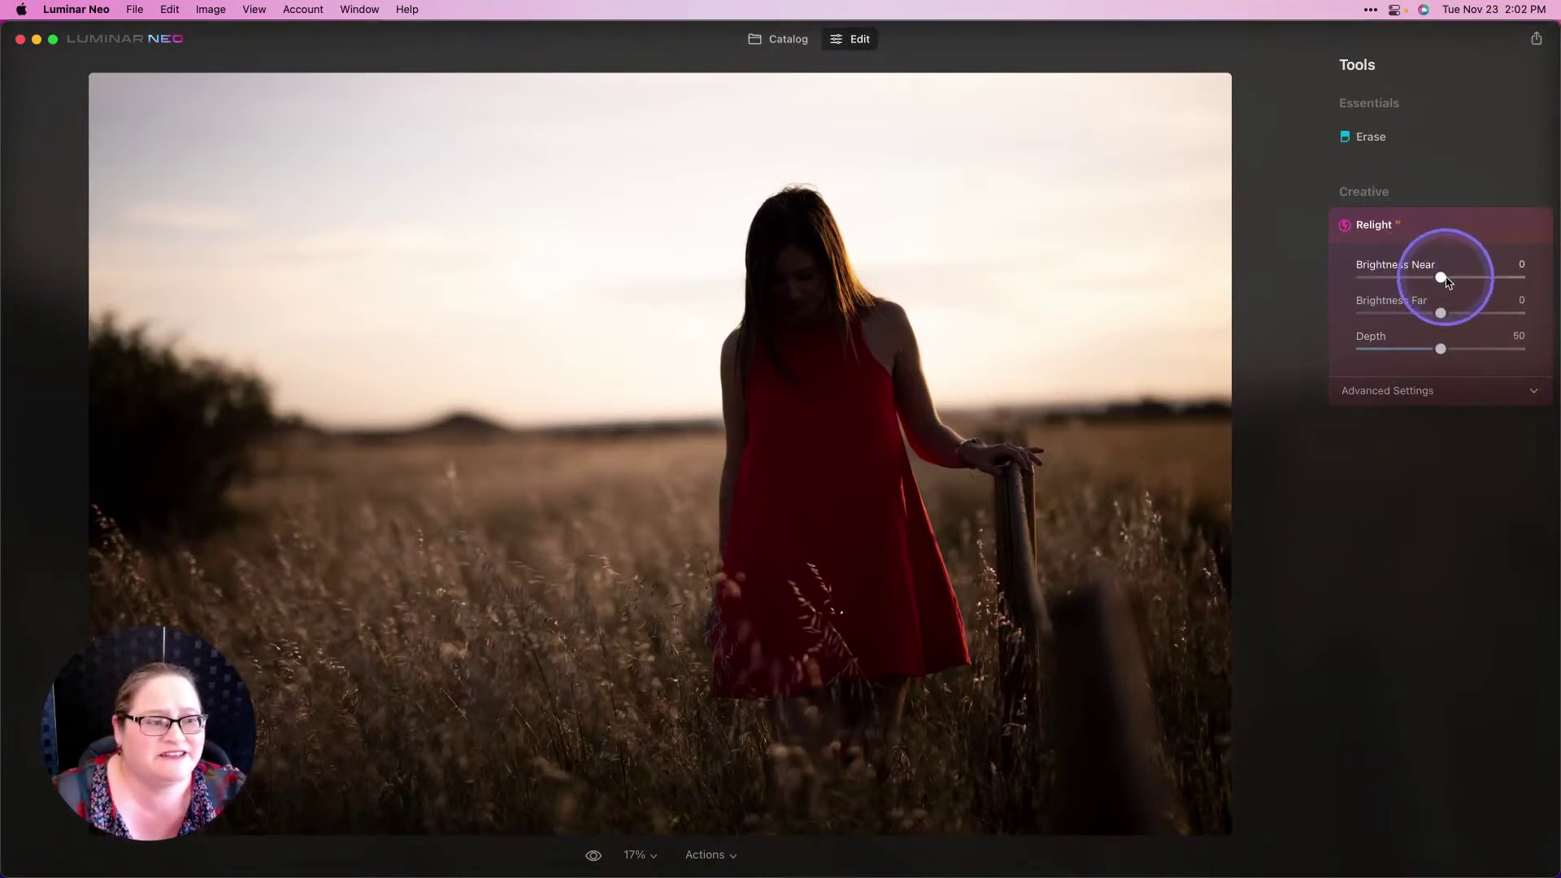
drag(1442, 279, 1516, 278)
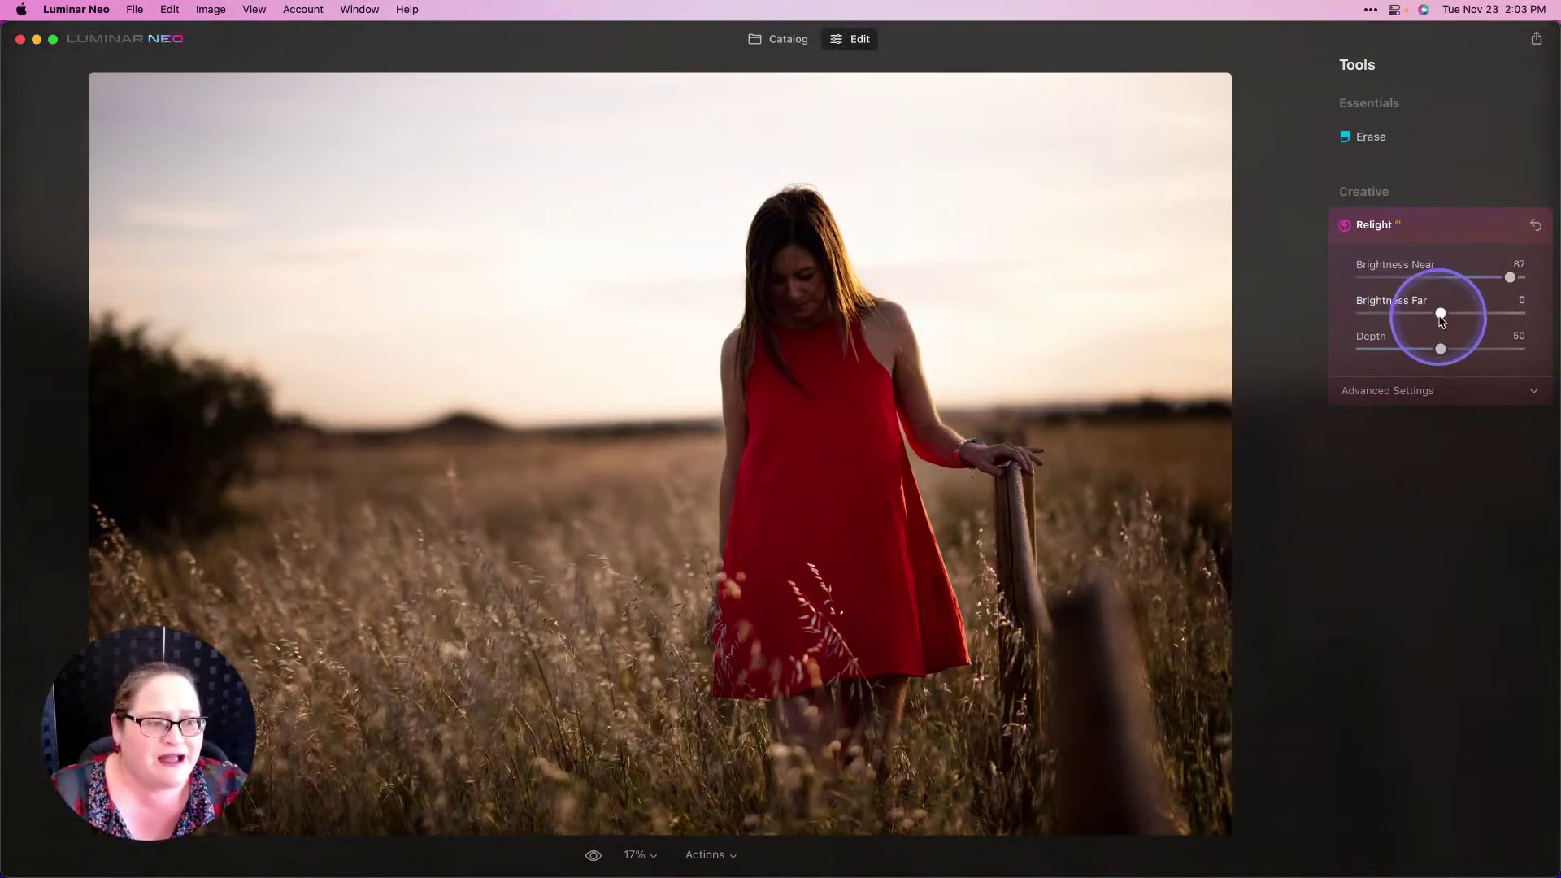
drag(1441, 321, 1381, 320)
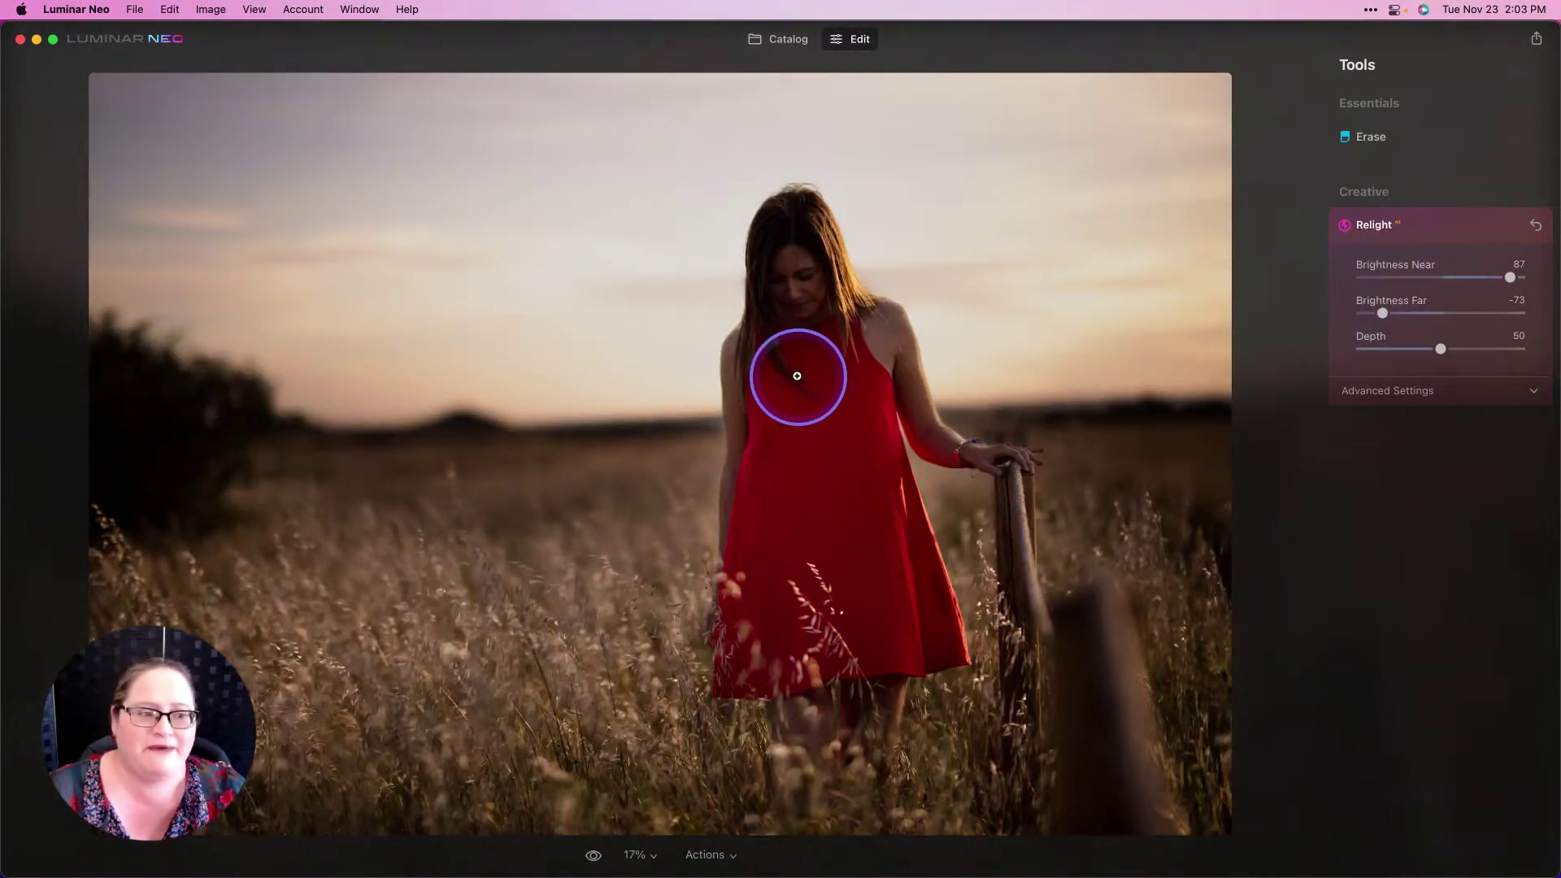
mouse_move(1445, 350)
mouse_down()
mouse_move(1381, 362)
mouse_move(1464, 333)
mouse_up()
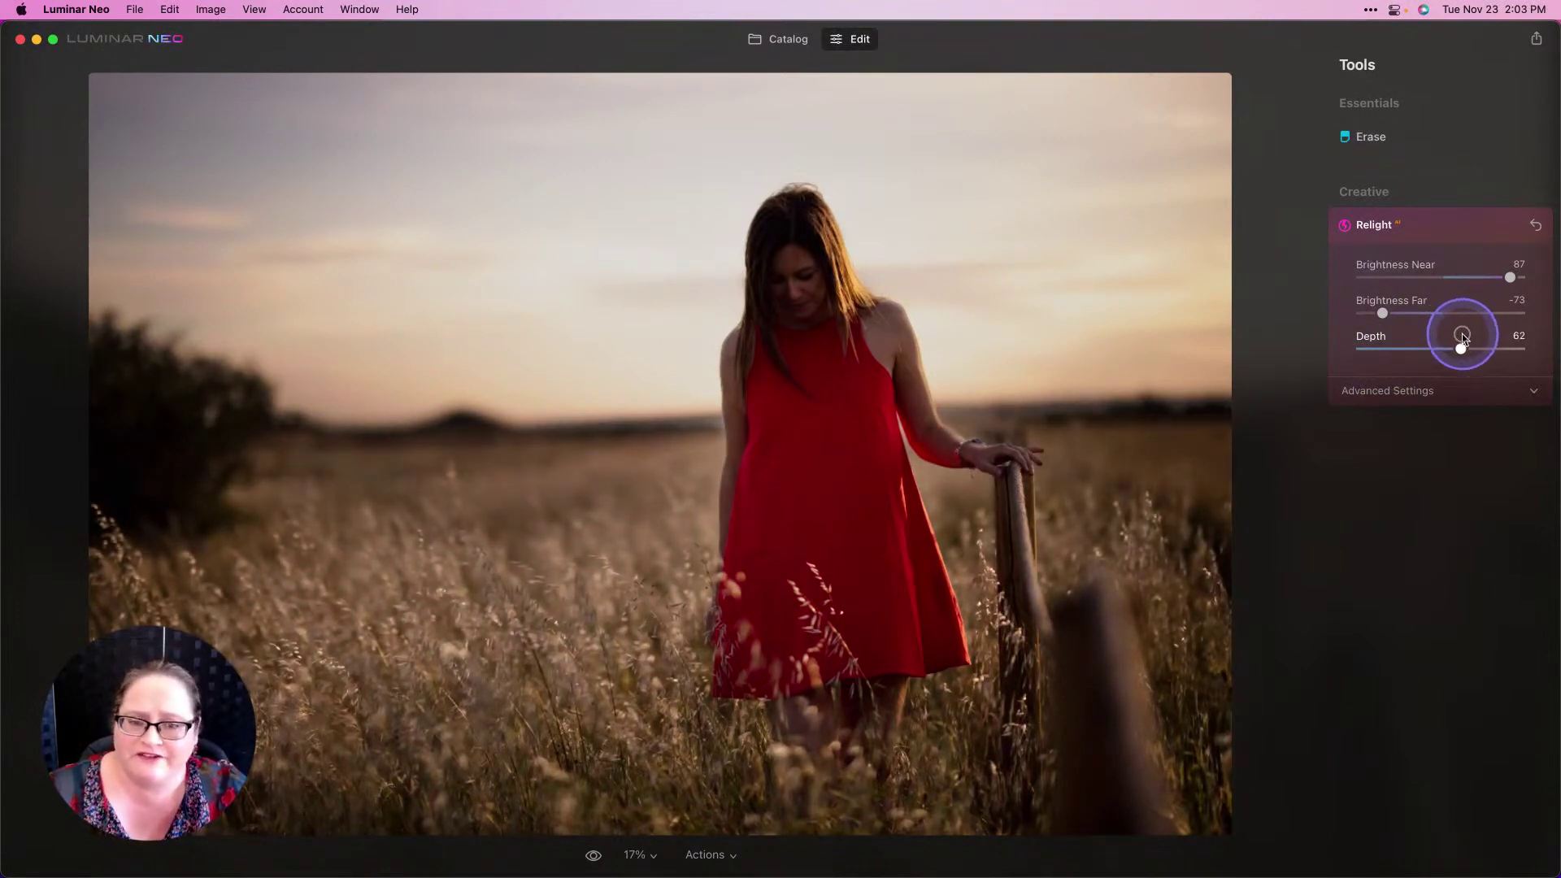
Step: Set Relight Dehalo 9, Warmth Near 8, Warmth Far 19, and Brightness Near 89, Far -84
click(1391, 392)
click(1408, 440)
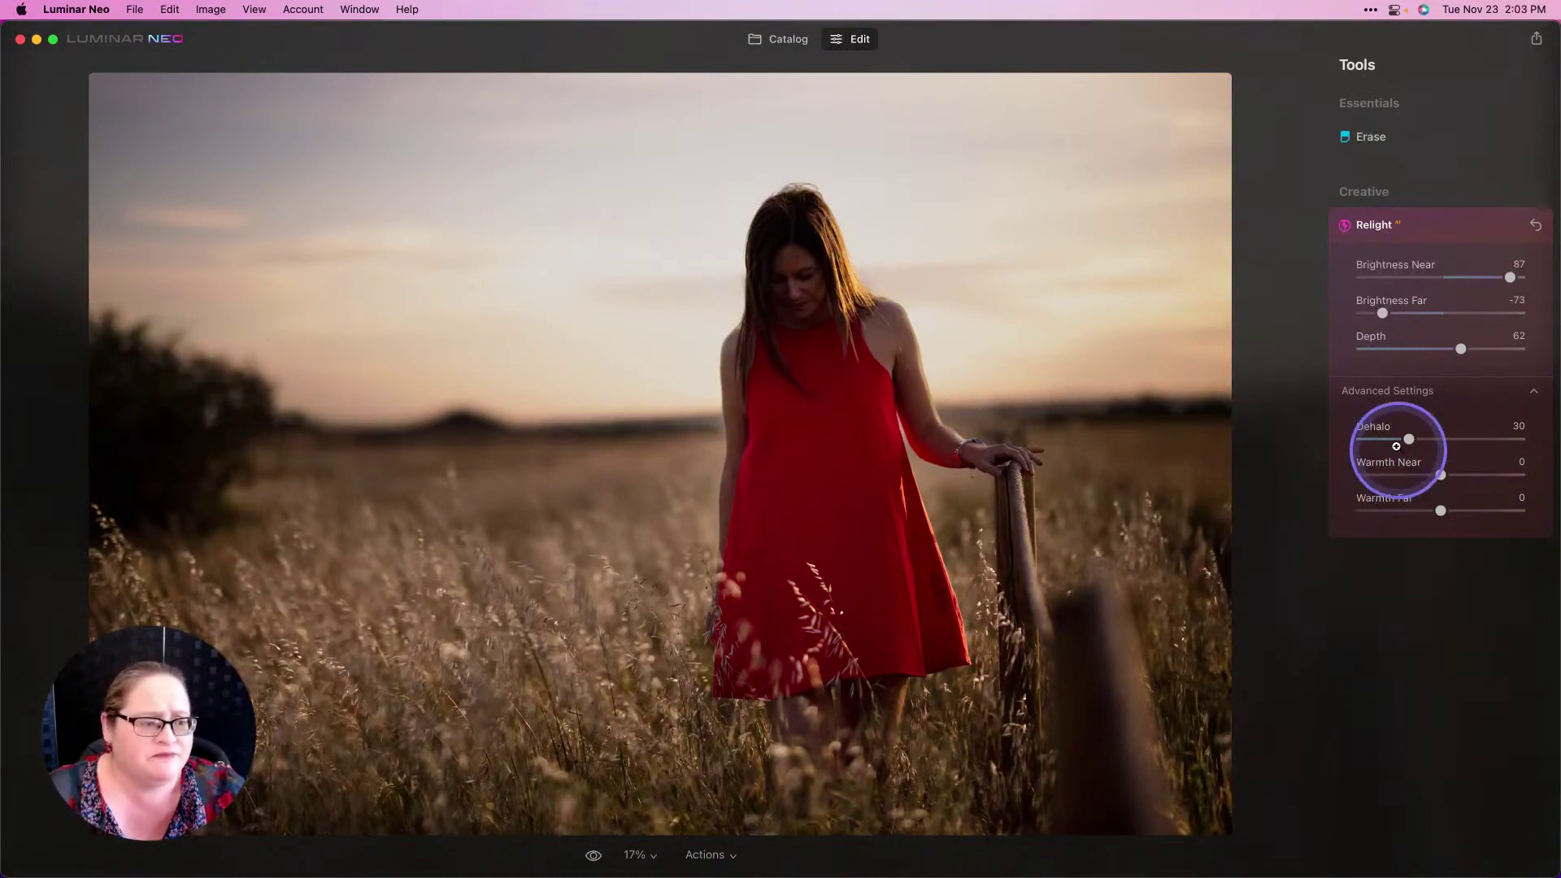
drag(1409, 439, 1456, 476)
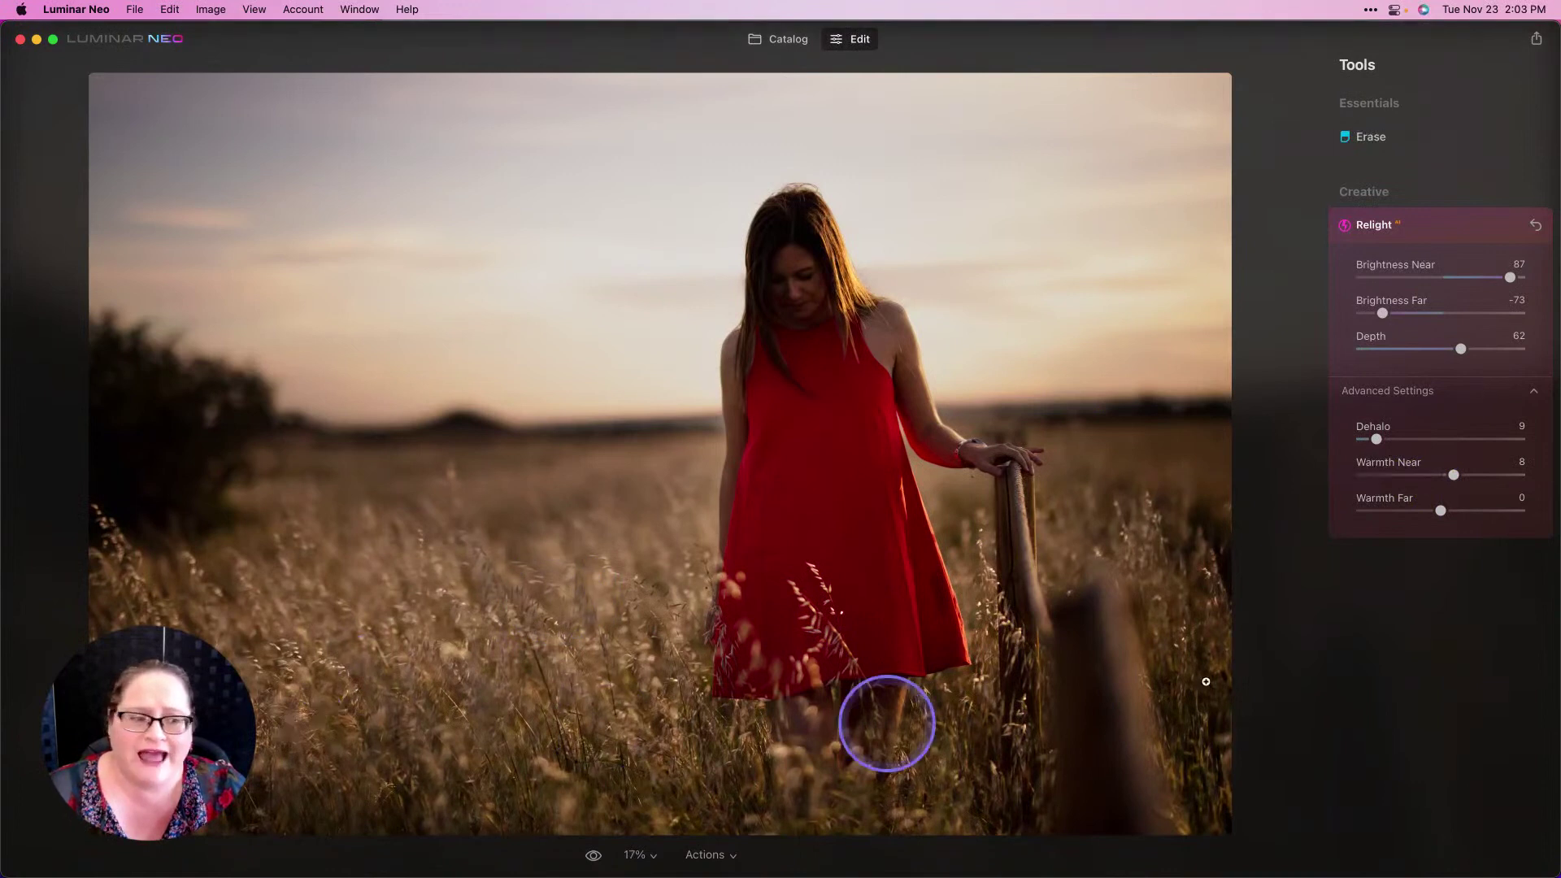
drag(1443, 509, 1475, 513)
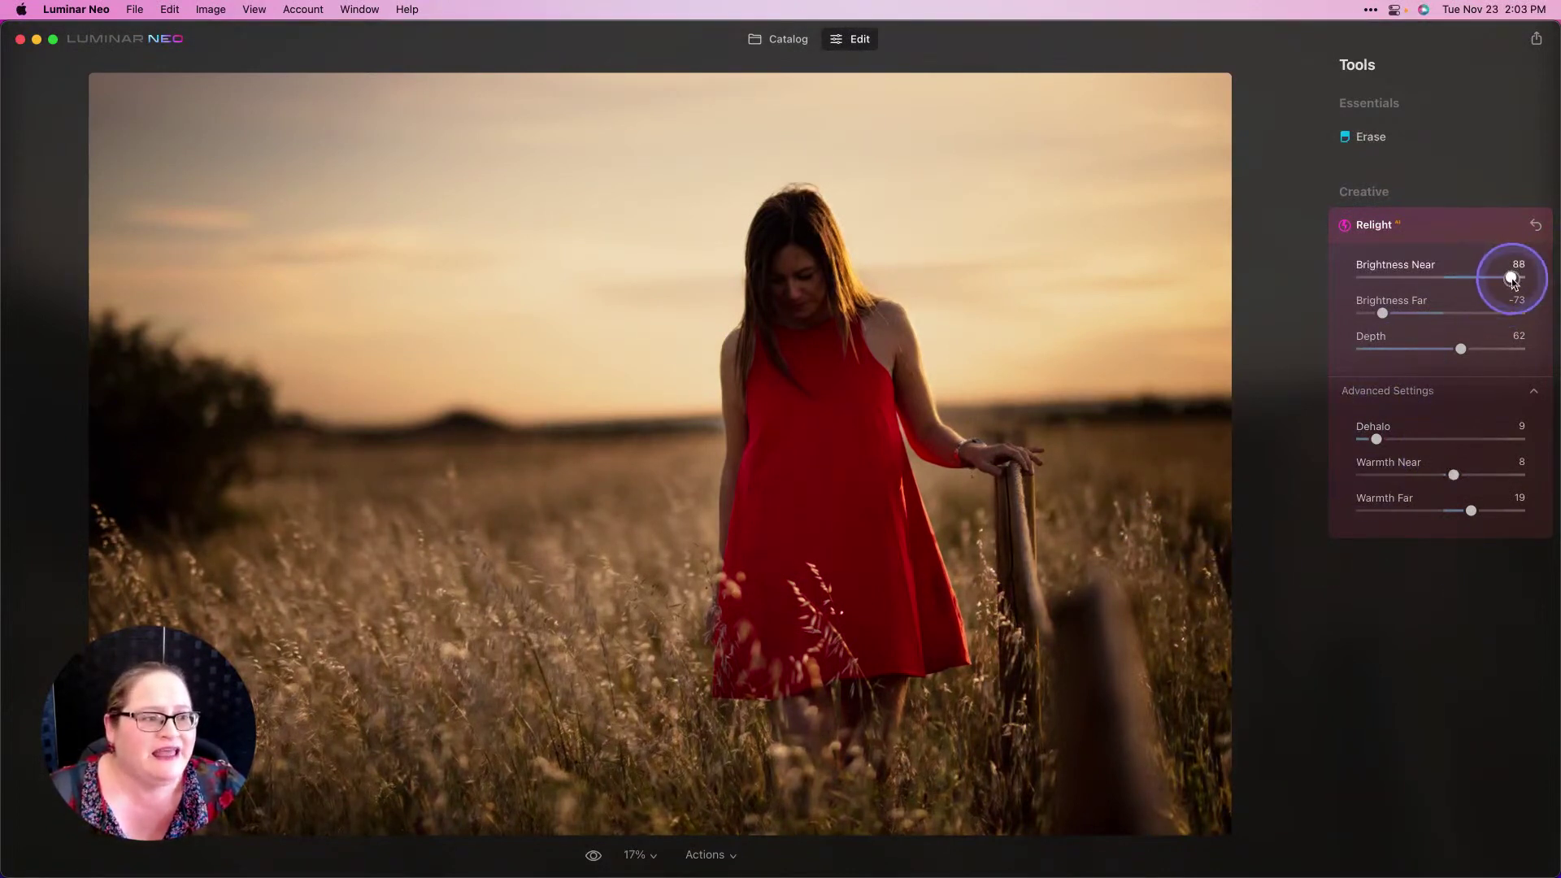
drag(1382, 316, 1374, 315)
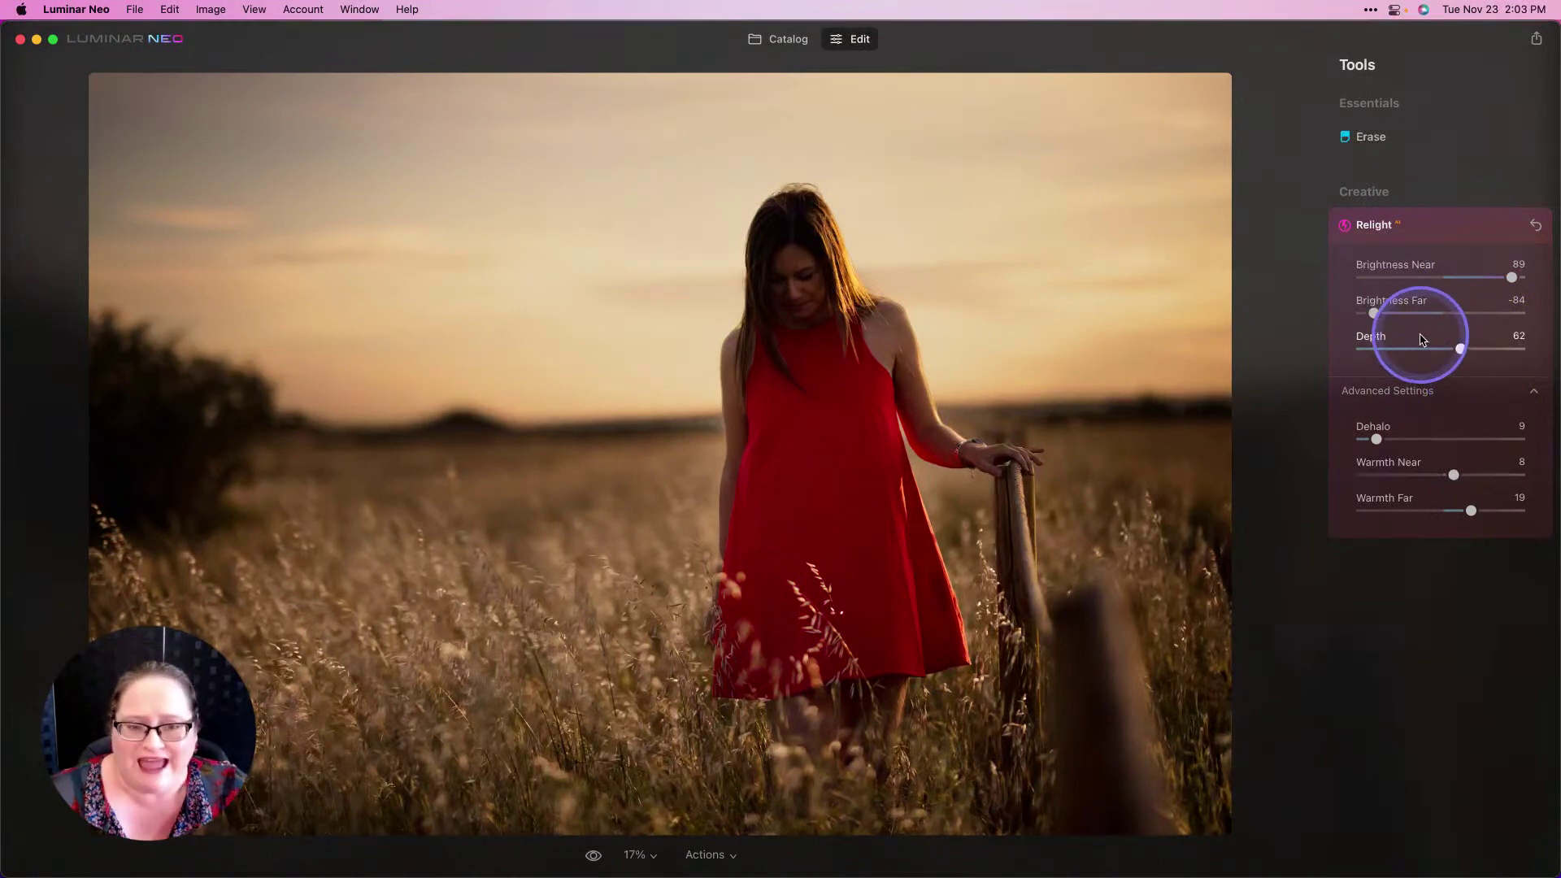
click(593, 857)
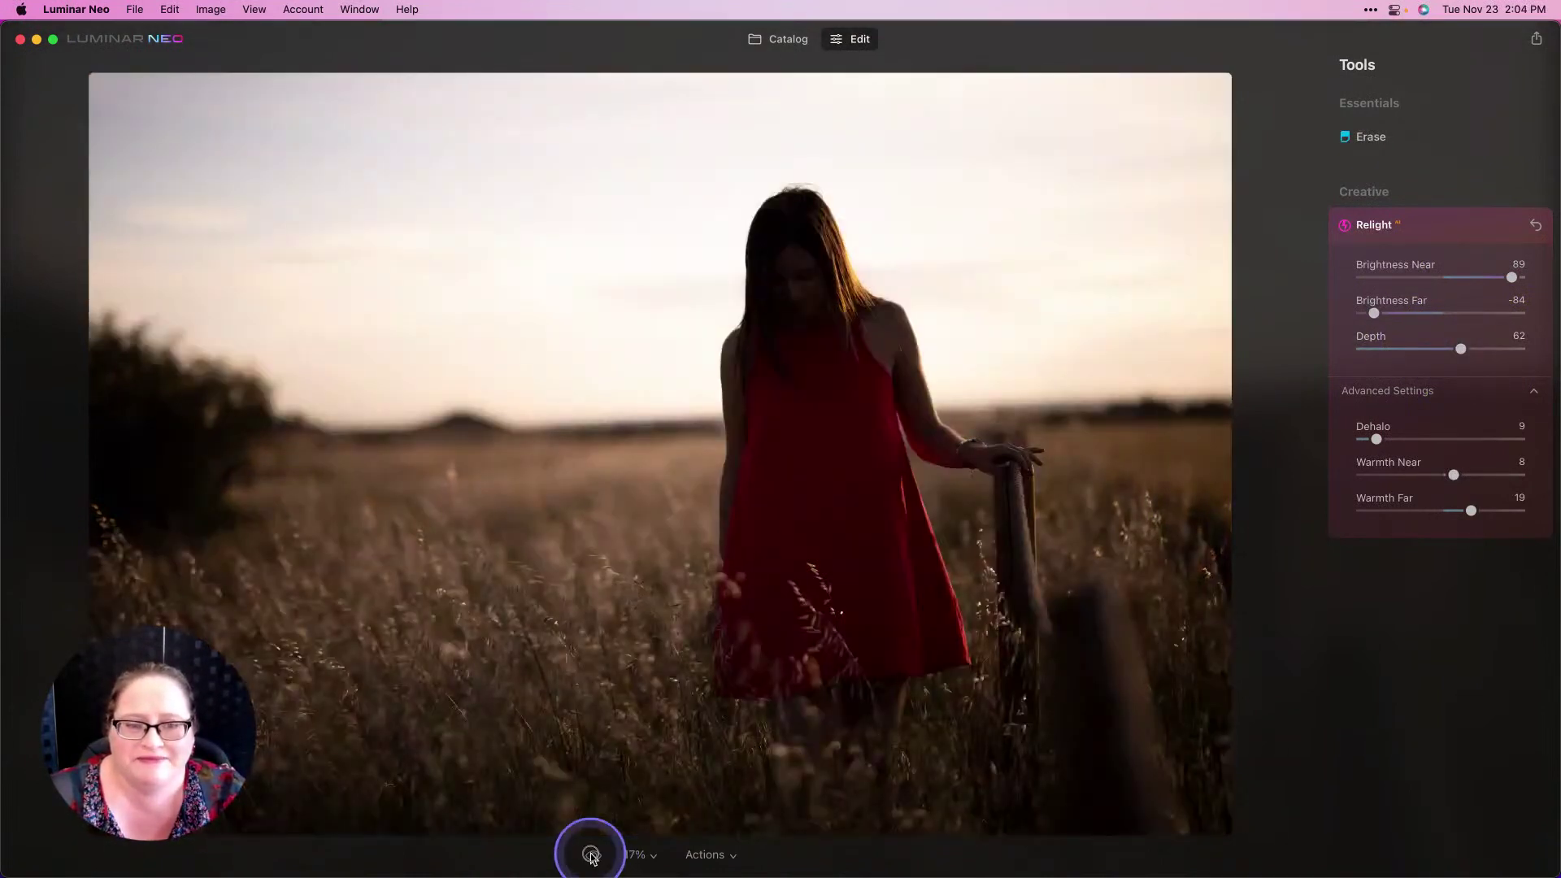
click(593, 856)
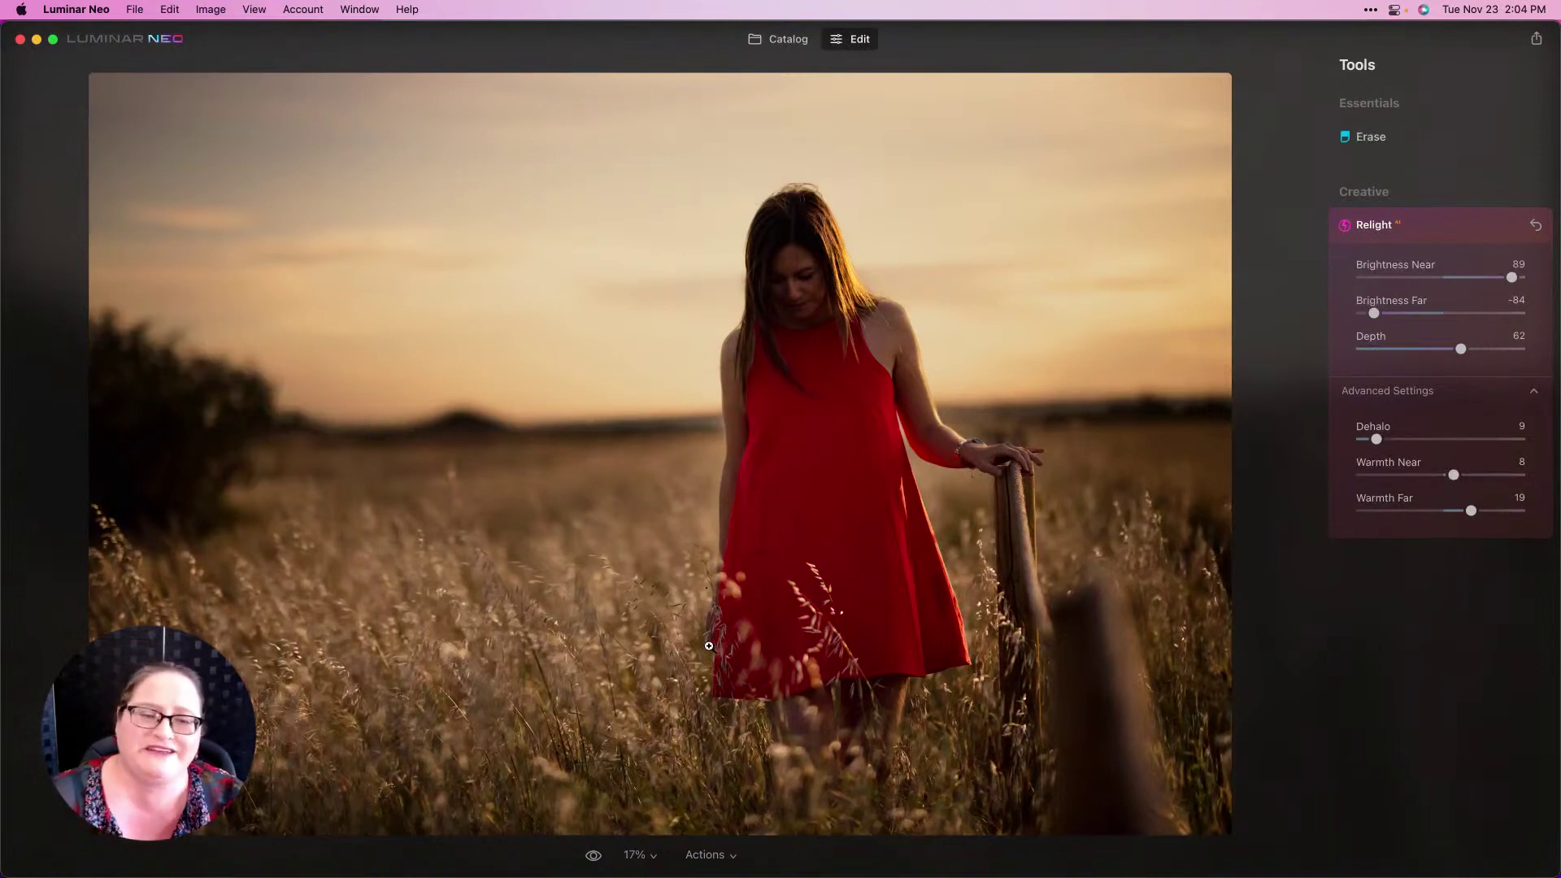
click(593, 856)
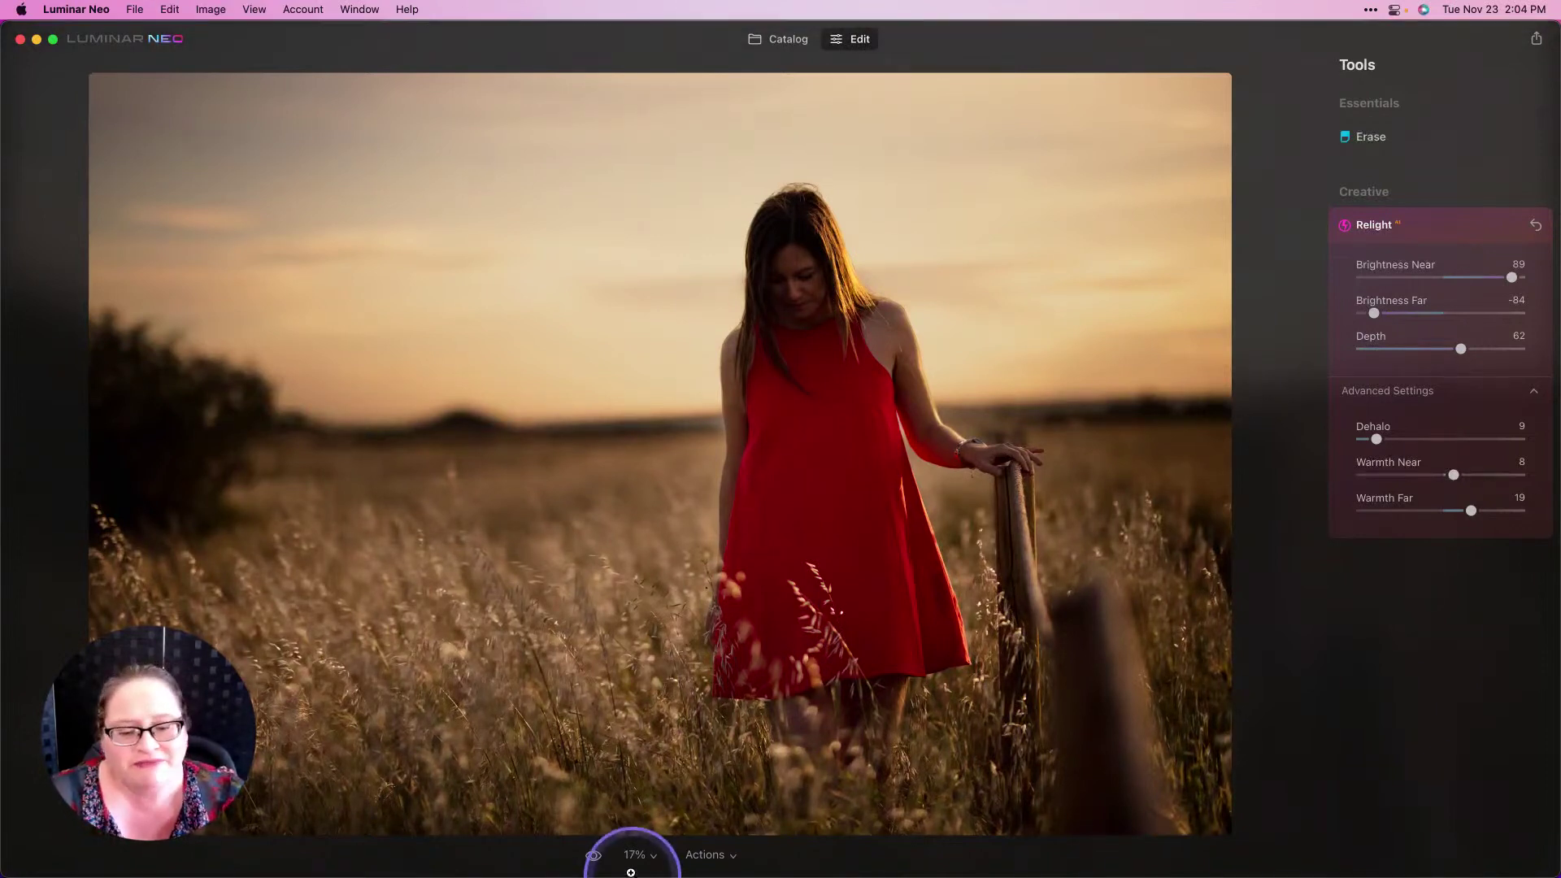
click(591, 857)
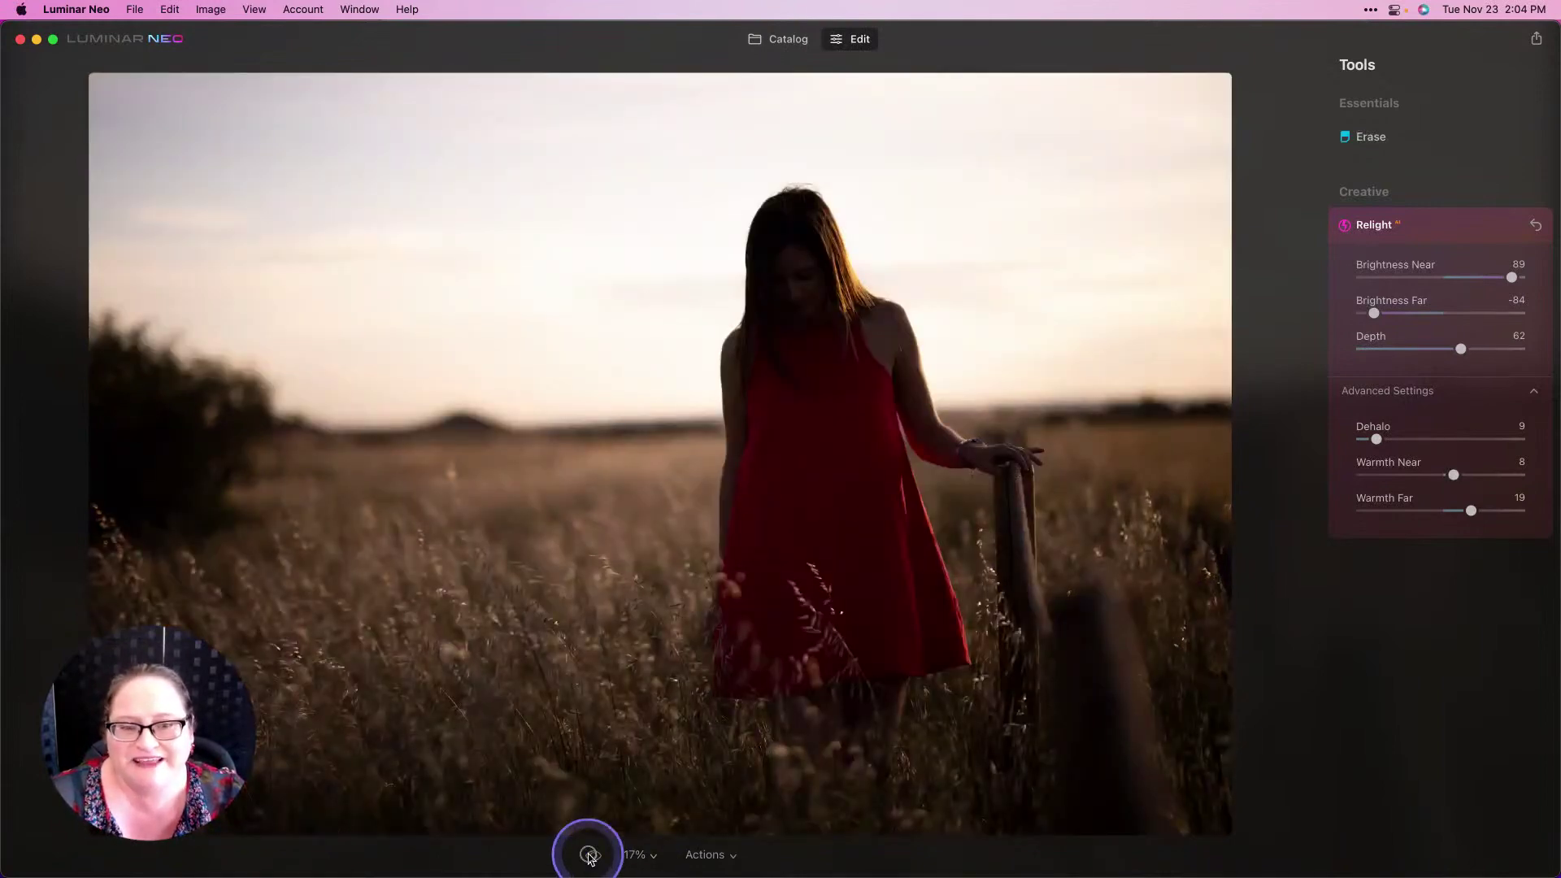
click(590, 856)
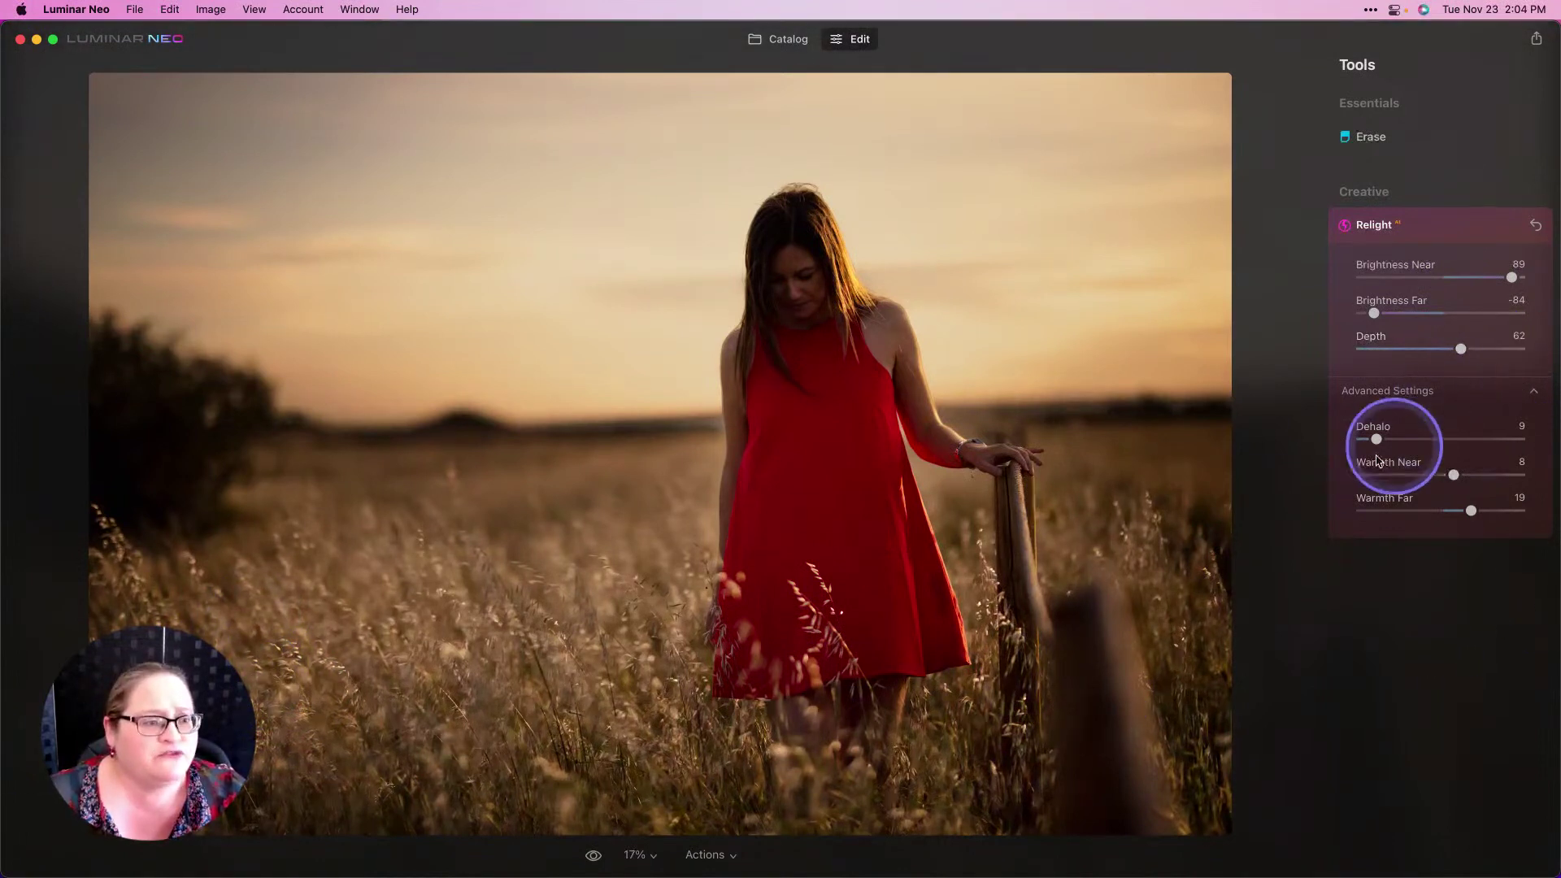
Step: Raise Relight Dehalo to 47, Brightness Far to -52 and lower Brightness Near to 77
drag(1376, 439, 1428, 439)
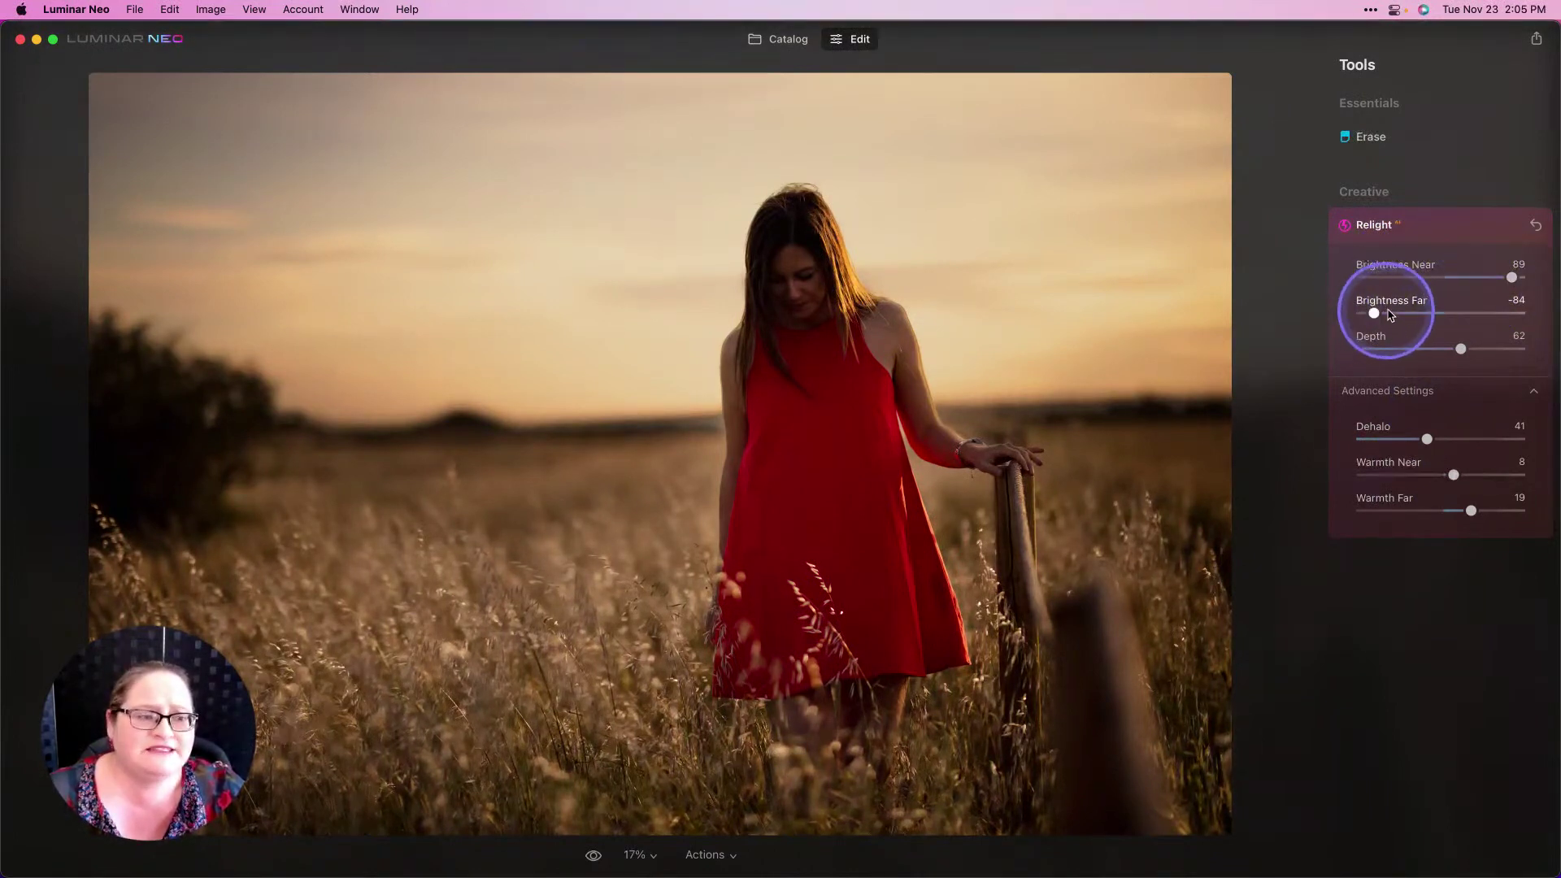
drag(1368, 317, 1399, 316)
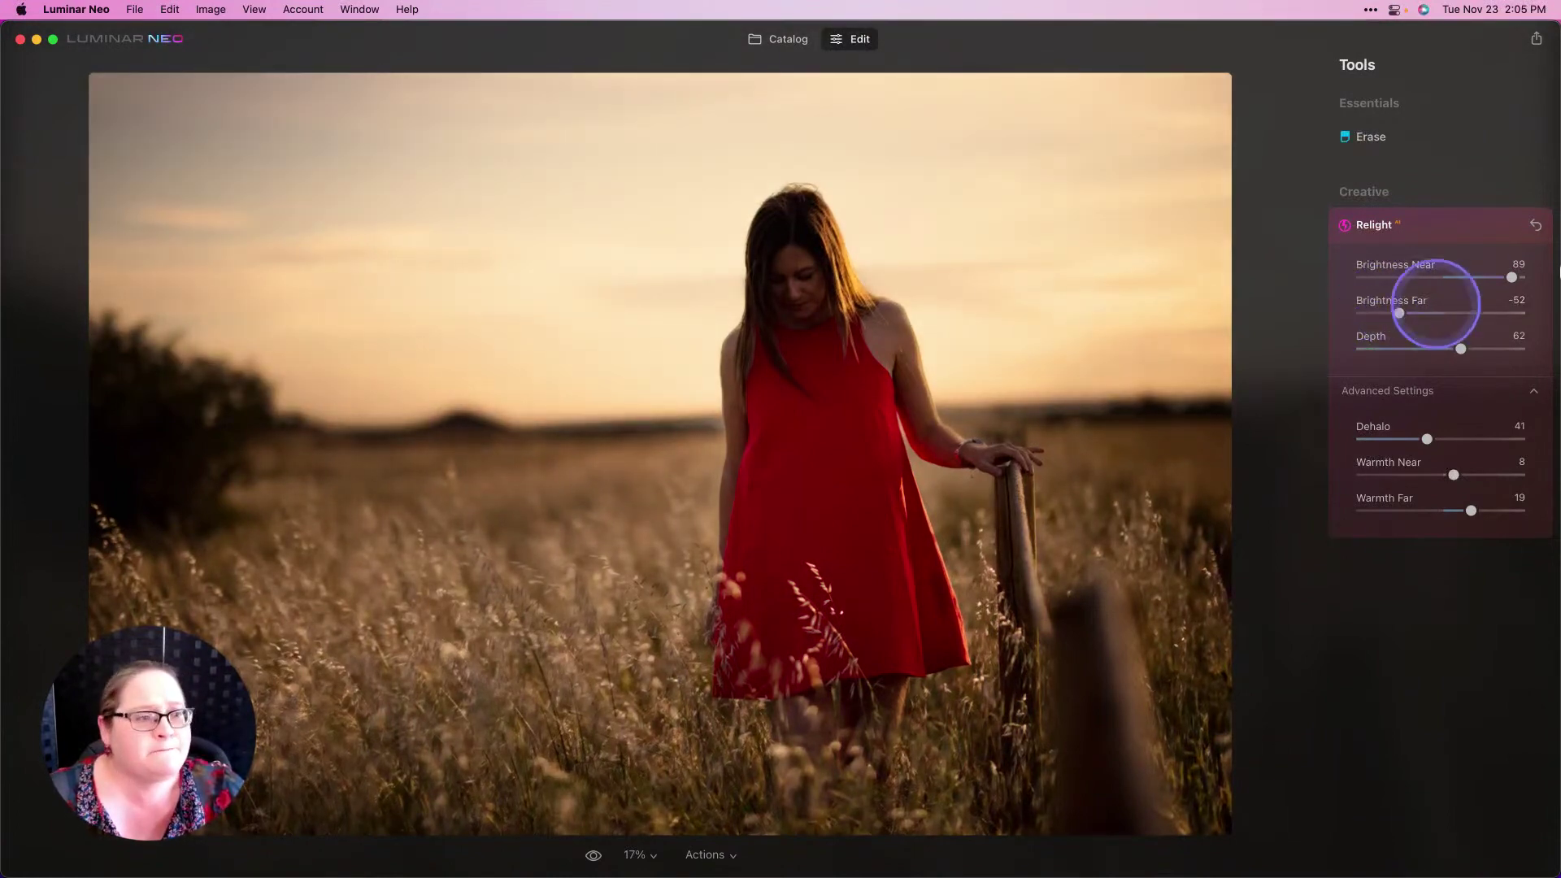
mouse_move(1515, 279)
mouse_down()
mouse_move(1487, 278)
mouse_move(1504, 280)
mouse_up()
mouse_move(1428, 440)
mouse_down()
mouse_move(1384, 440)
mouse_move(1503, 443)
mouse_move(1393, 443)
mouse_move(1438, 444)
mouse_up()
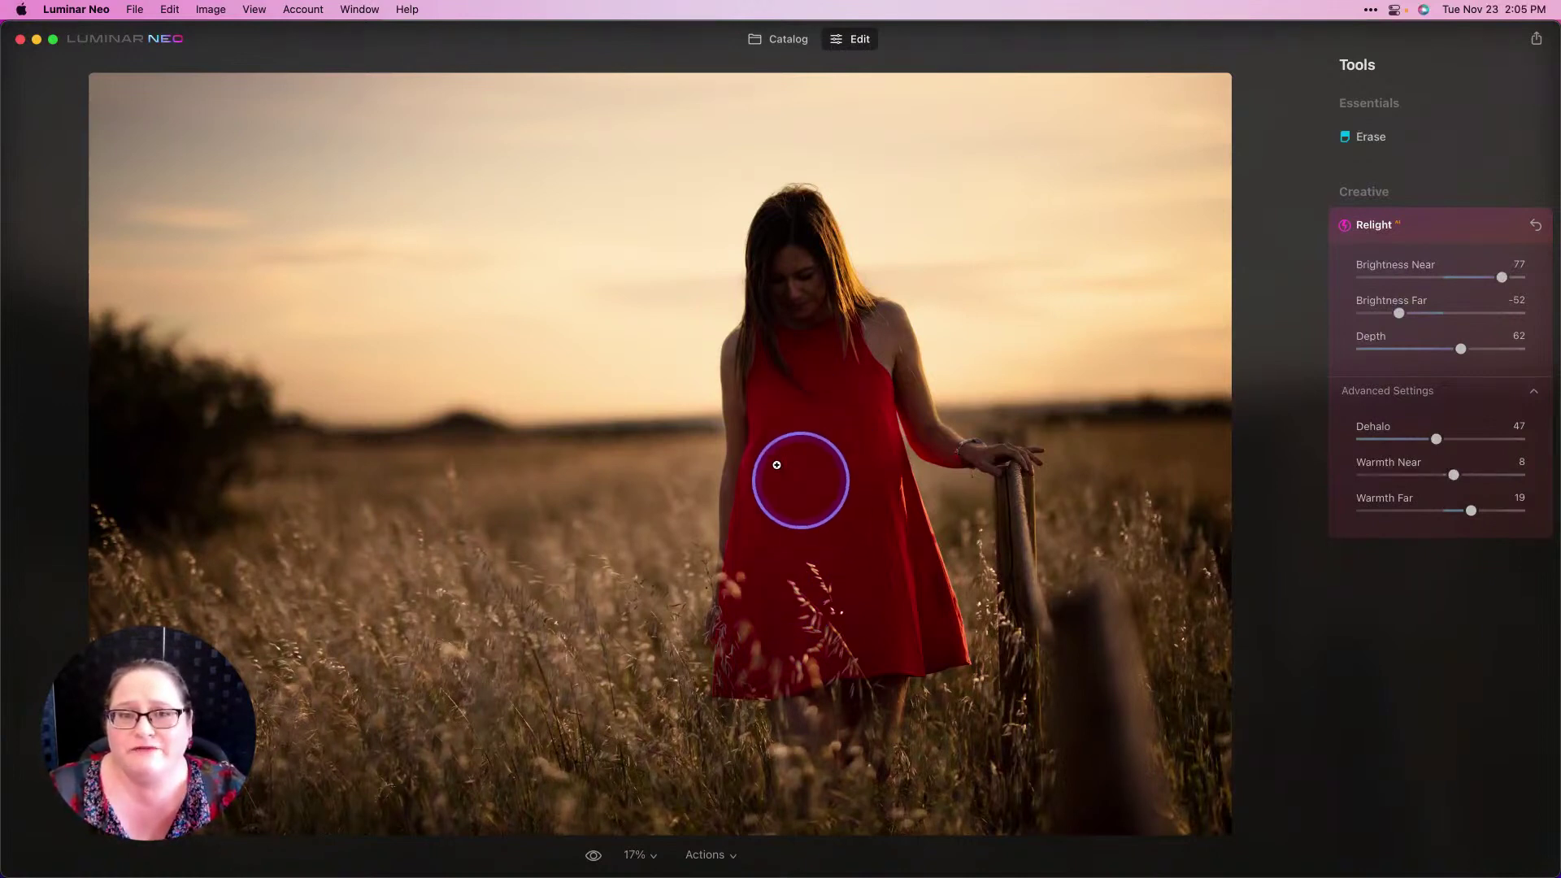
Step: Open the mountain waterfall photo from the Relight AI folder in the Catalog
click(785, 41)
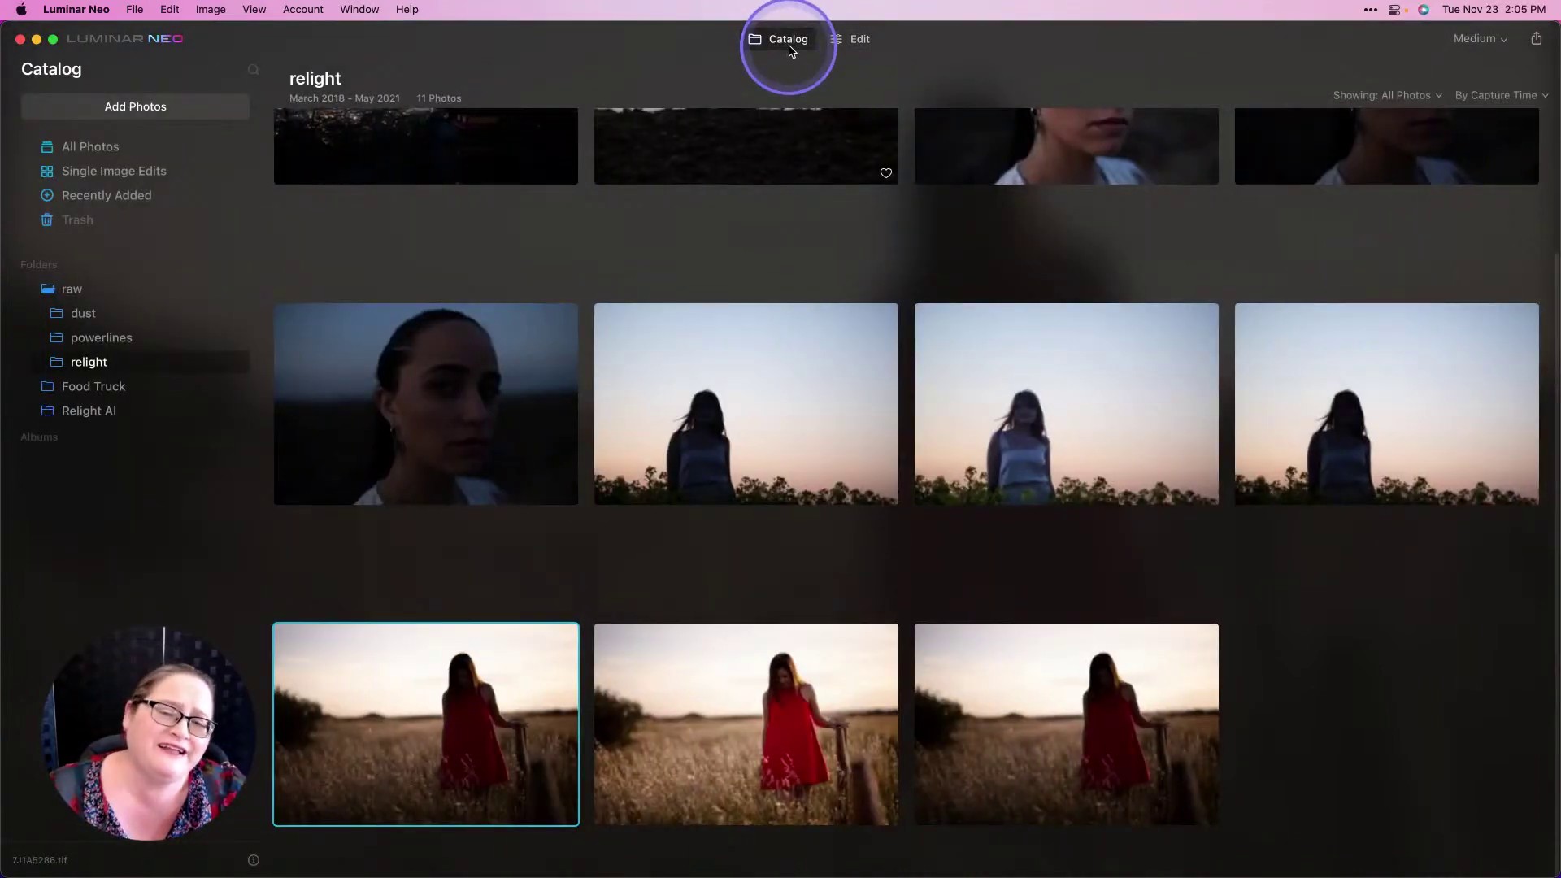
click(113, 415)
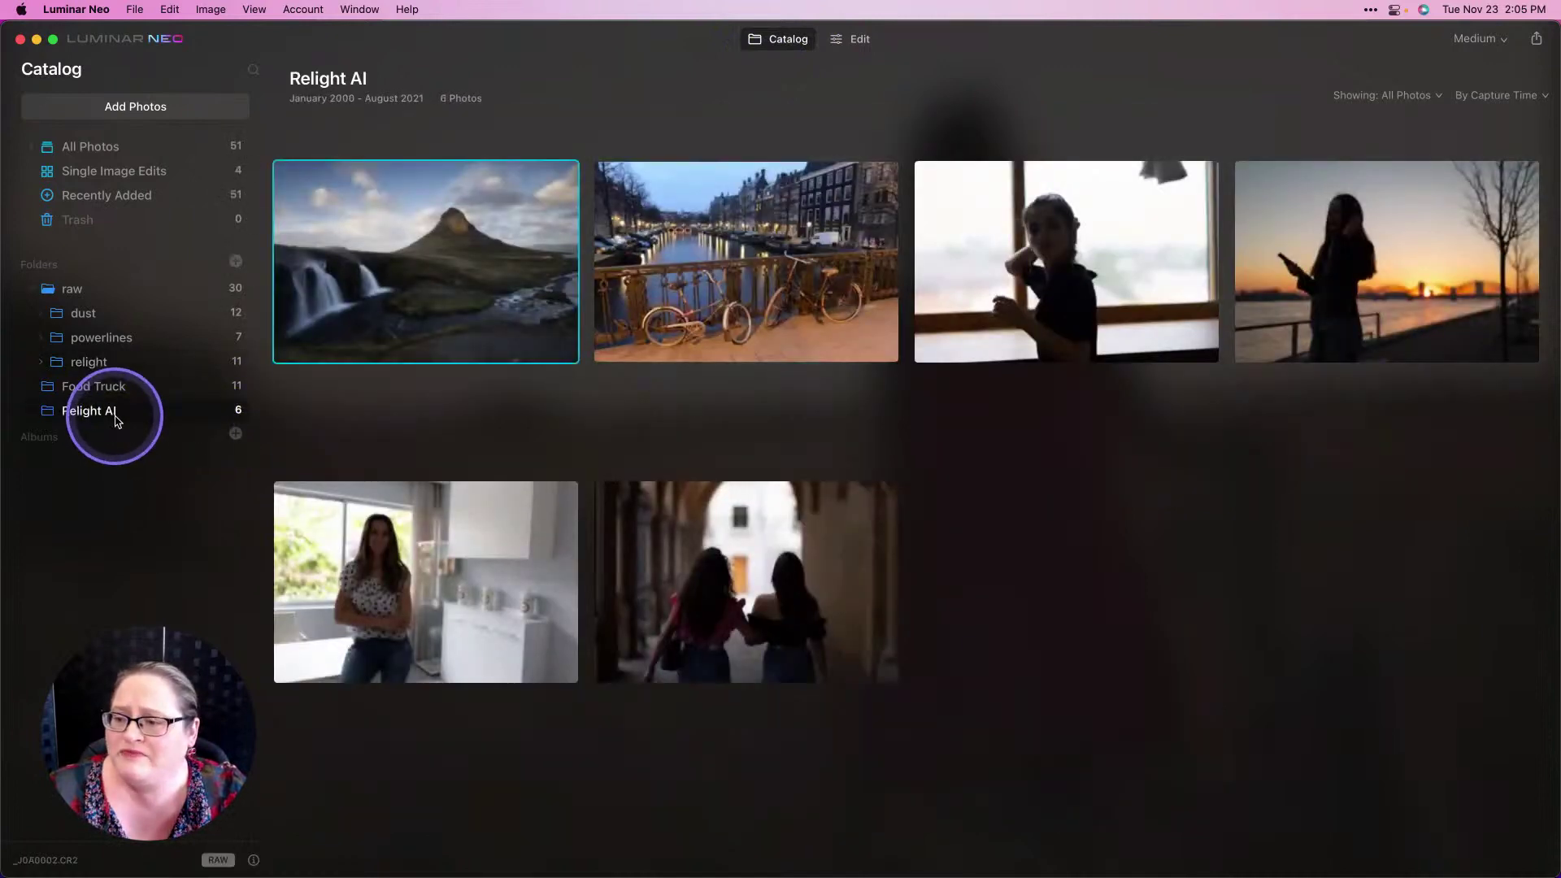
double_click(455, 286)
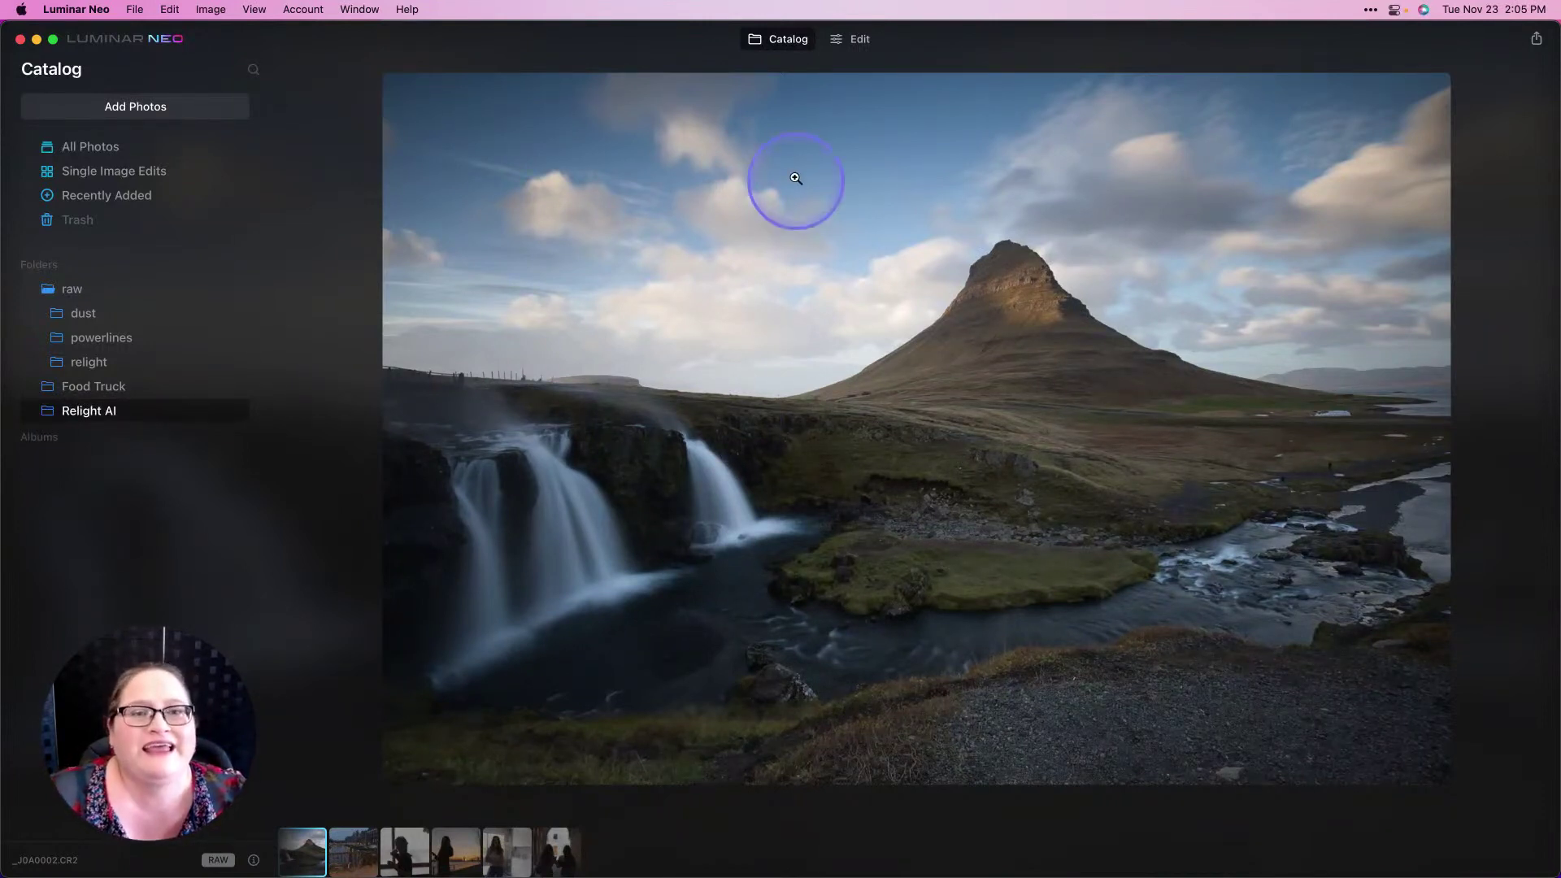
Step: Edit the waterfall photo with Relight Brightness Near -63, Brightness Far 64 and Depth 29
click(875, 45)
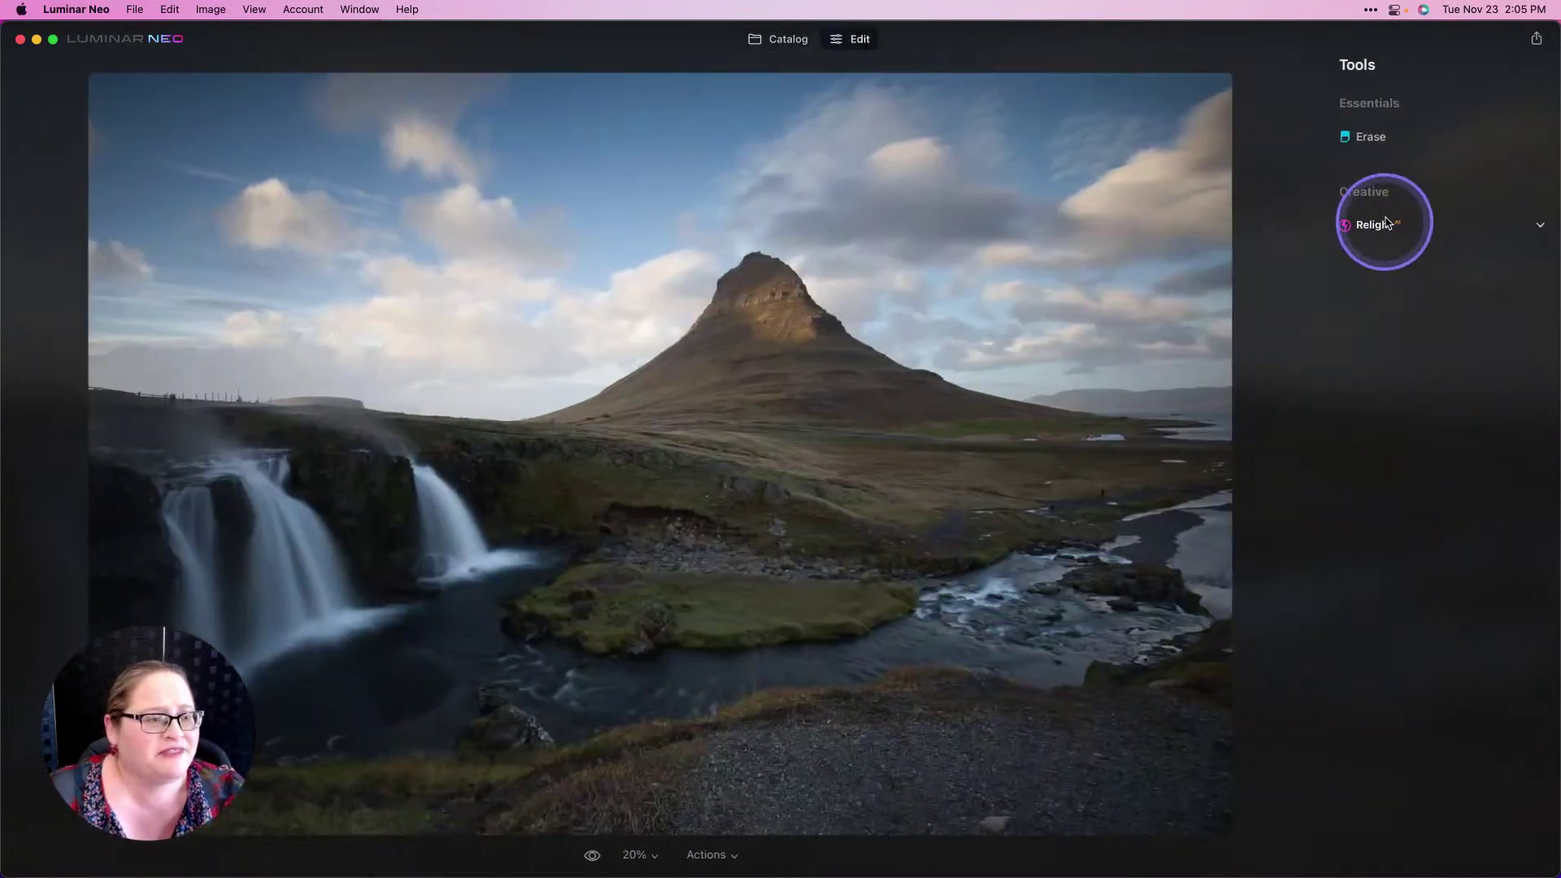
click(1375, 226)
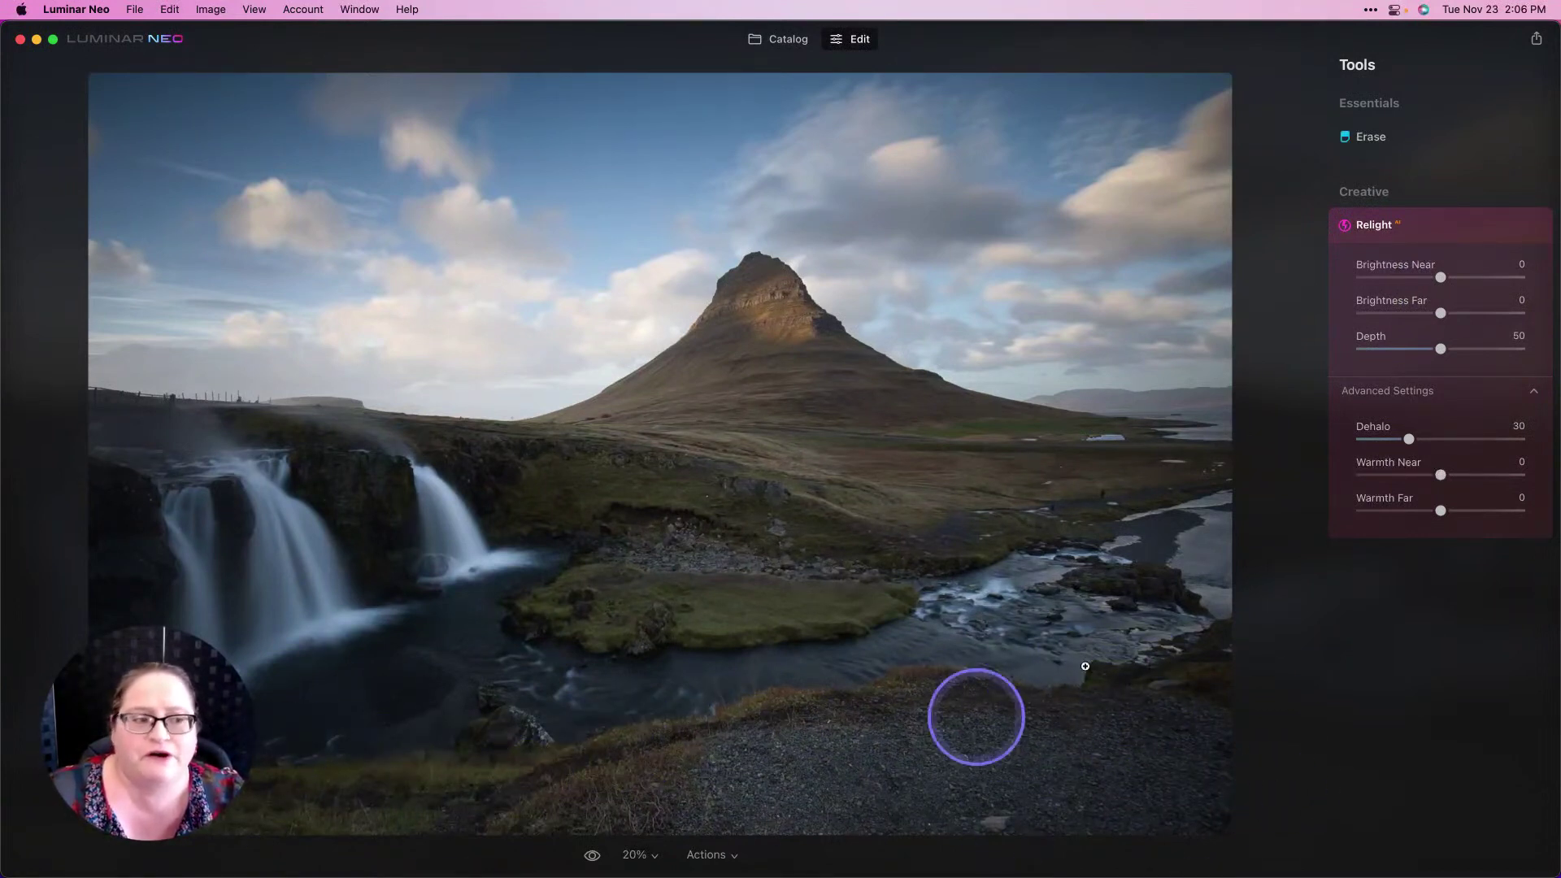
drag(1445, 281, 1391, 370)
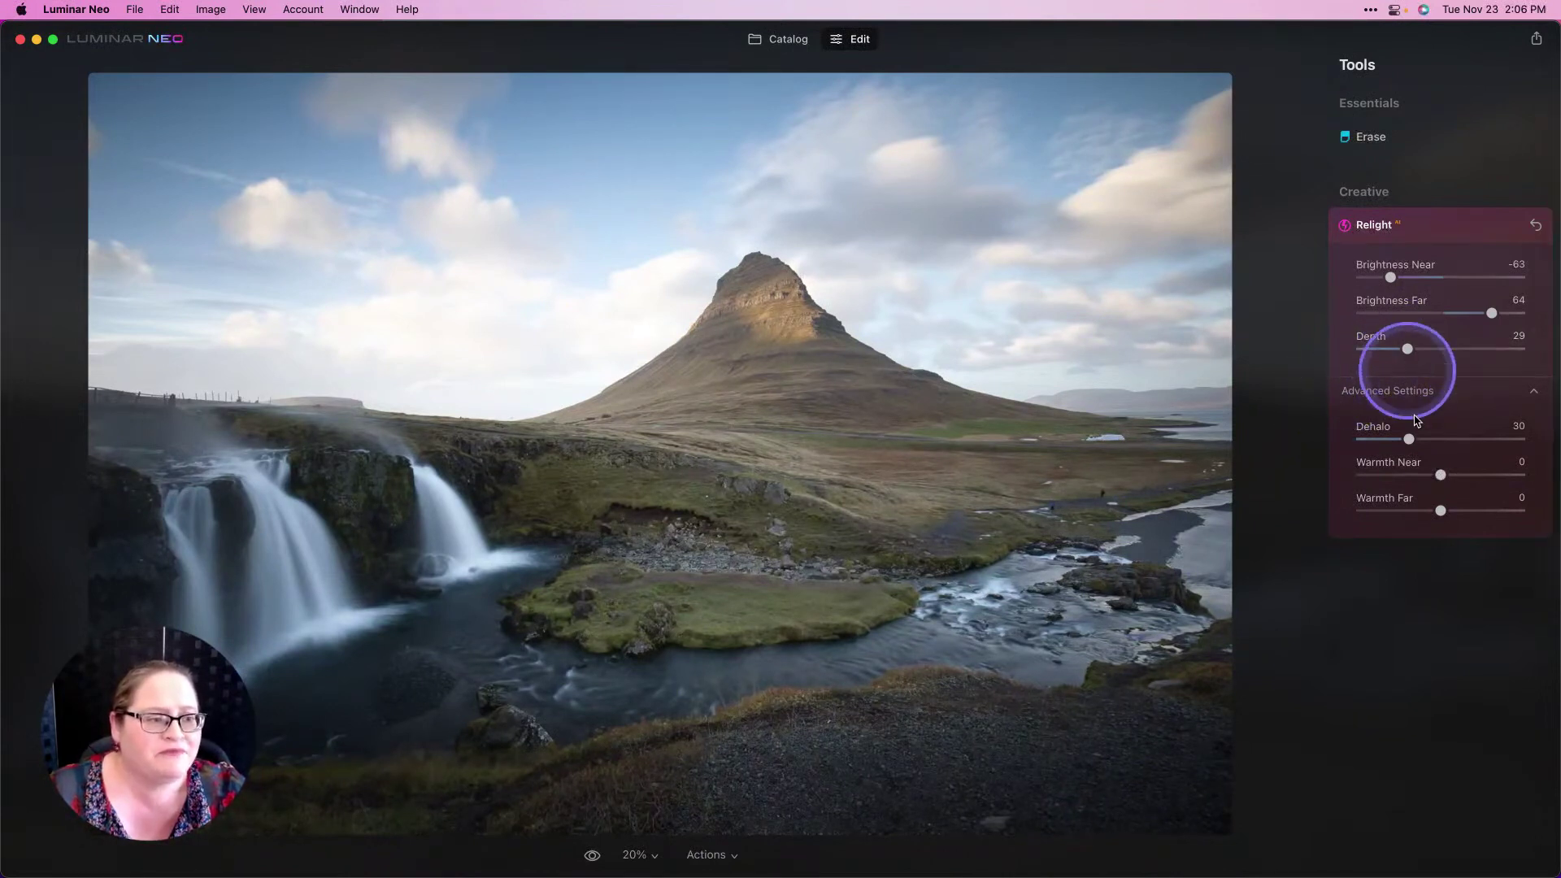
Step: Set Relight Dehalo to 37, Warmth Near to -14 and Warmth Far to 6
click(1411, 444)
mouse_move(1411, 446)
mouse_down()
mouse_move(1457, 444)
mouse_move(1420, 452)
mouse_up()
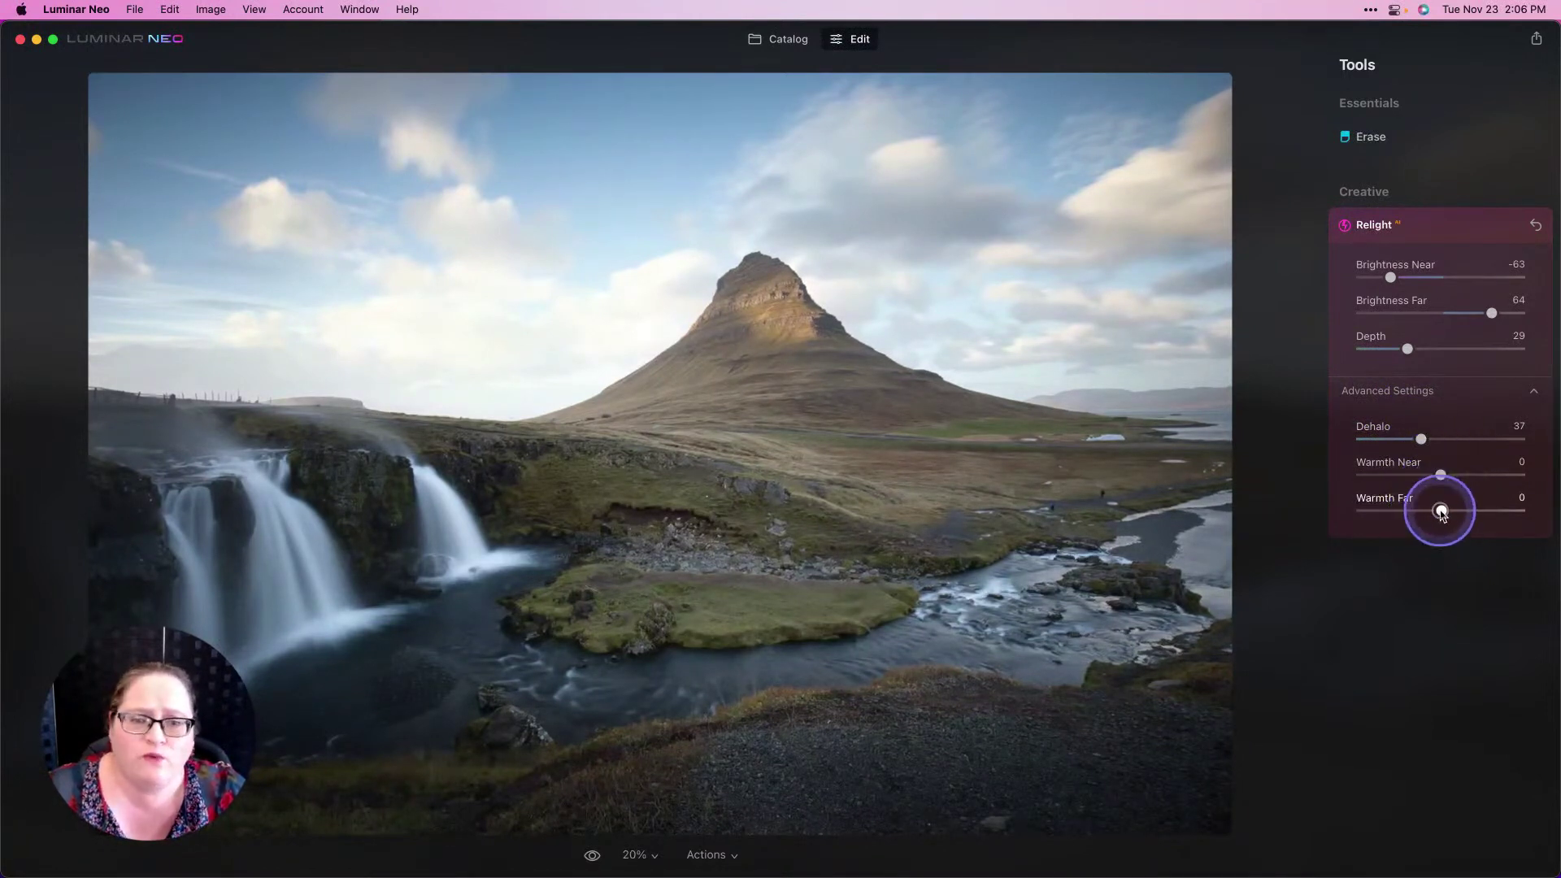
click(1451, 511)
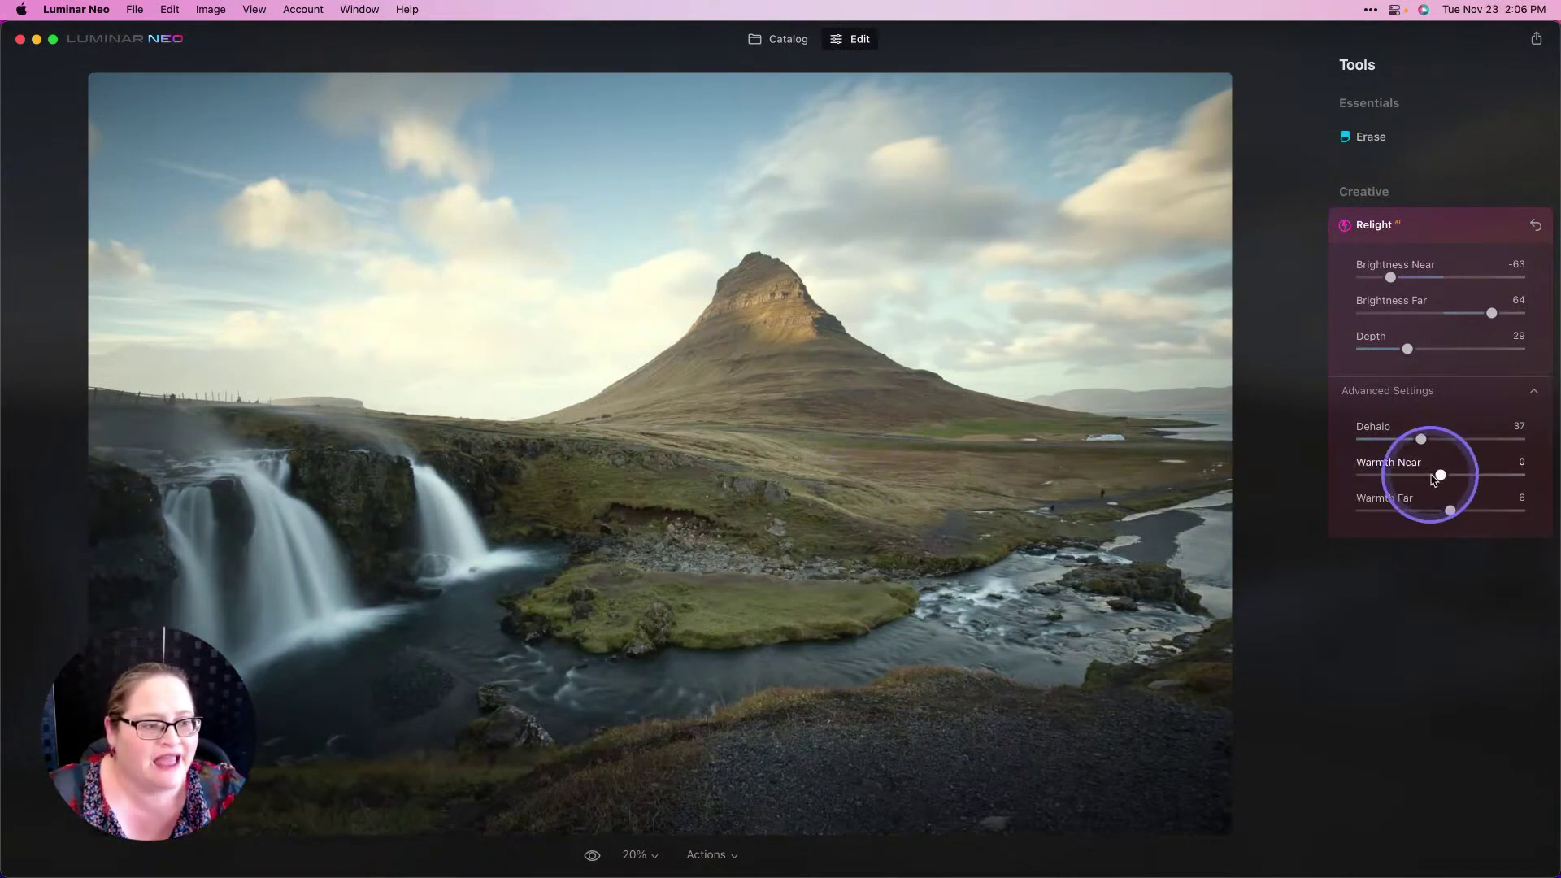
drag(1434, 480, 1426, 481)
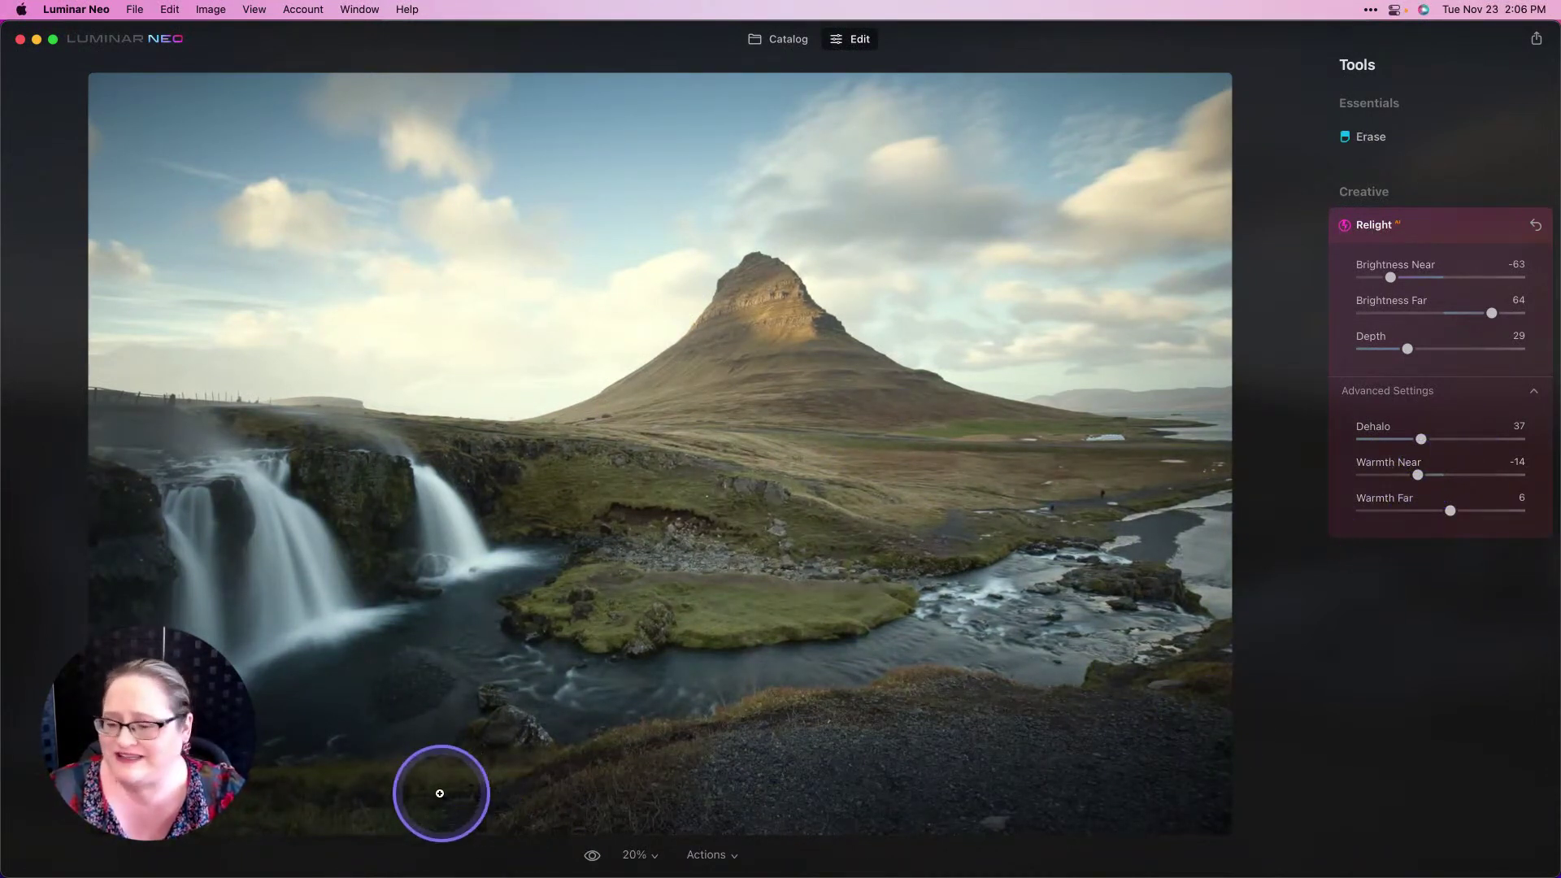
Step: Compare the relit waterfall against the unedited original
click(593, 858)
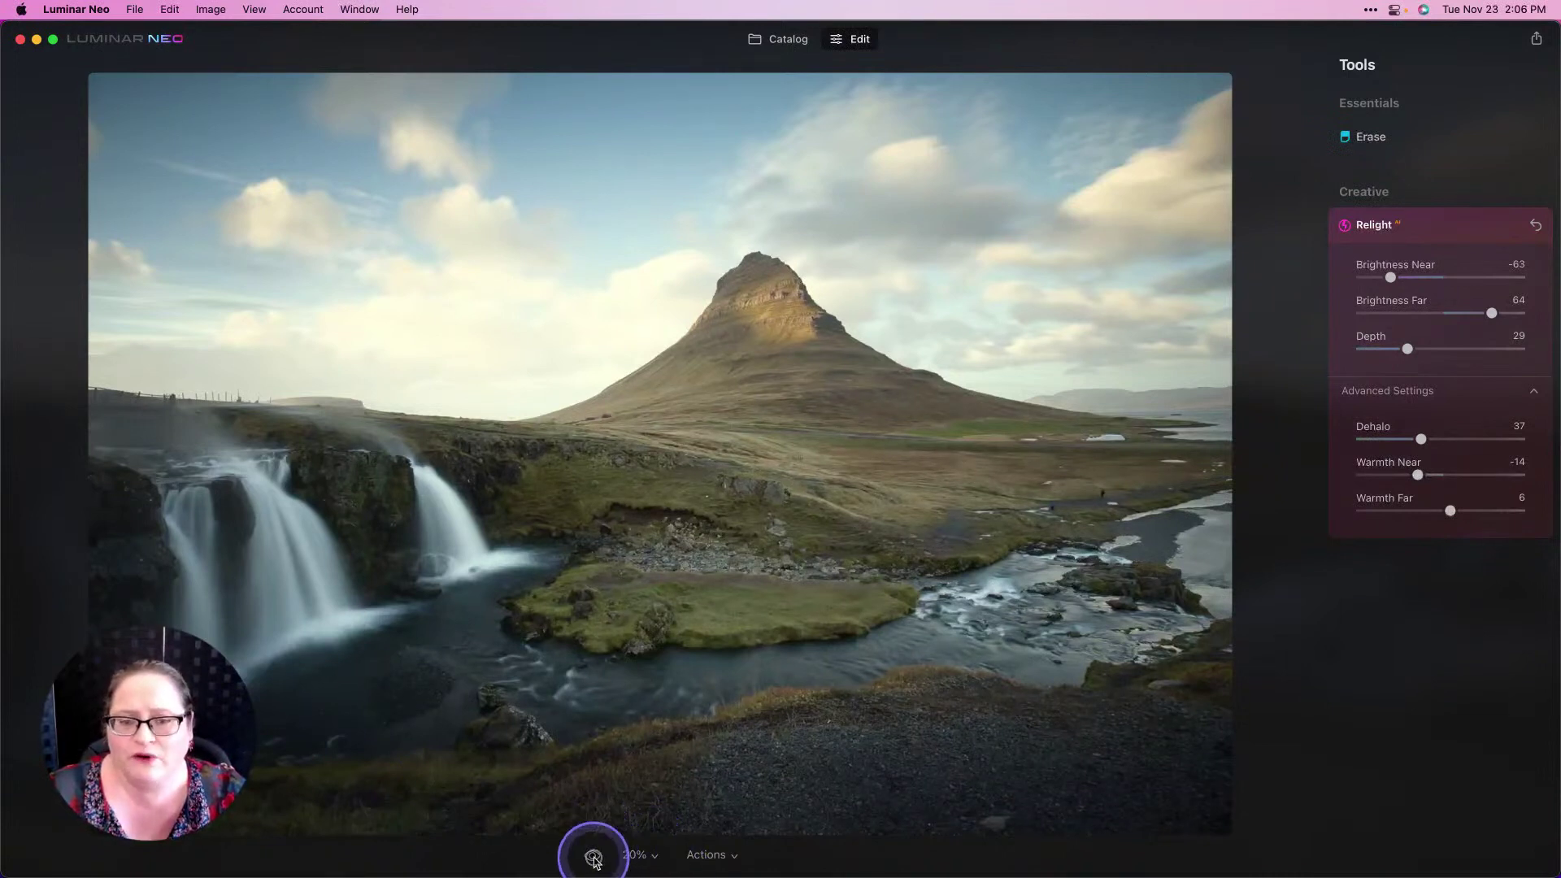
click(592, 858)
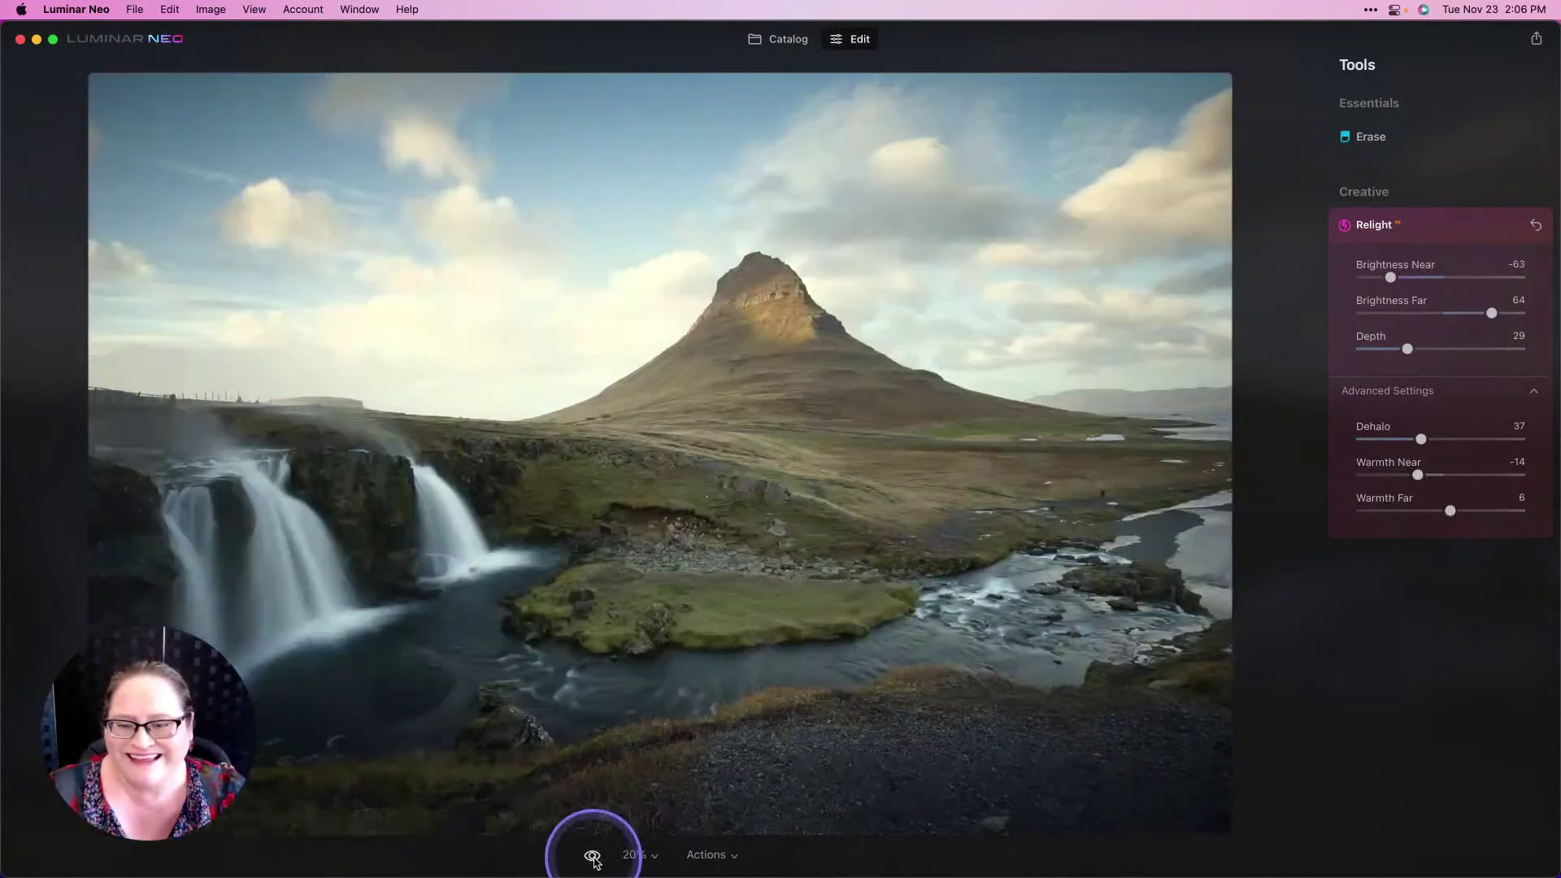
key(backslash)
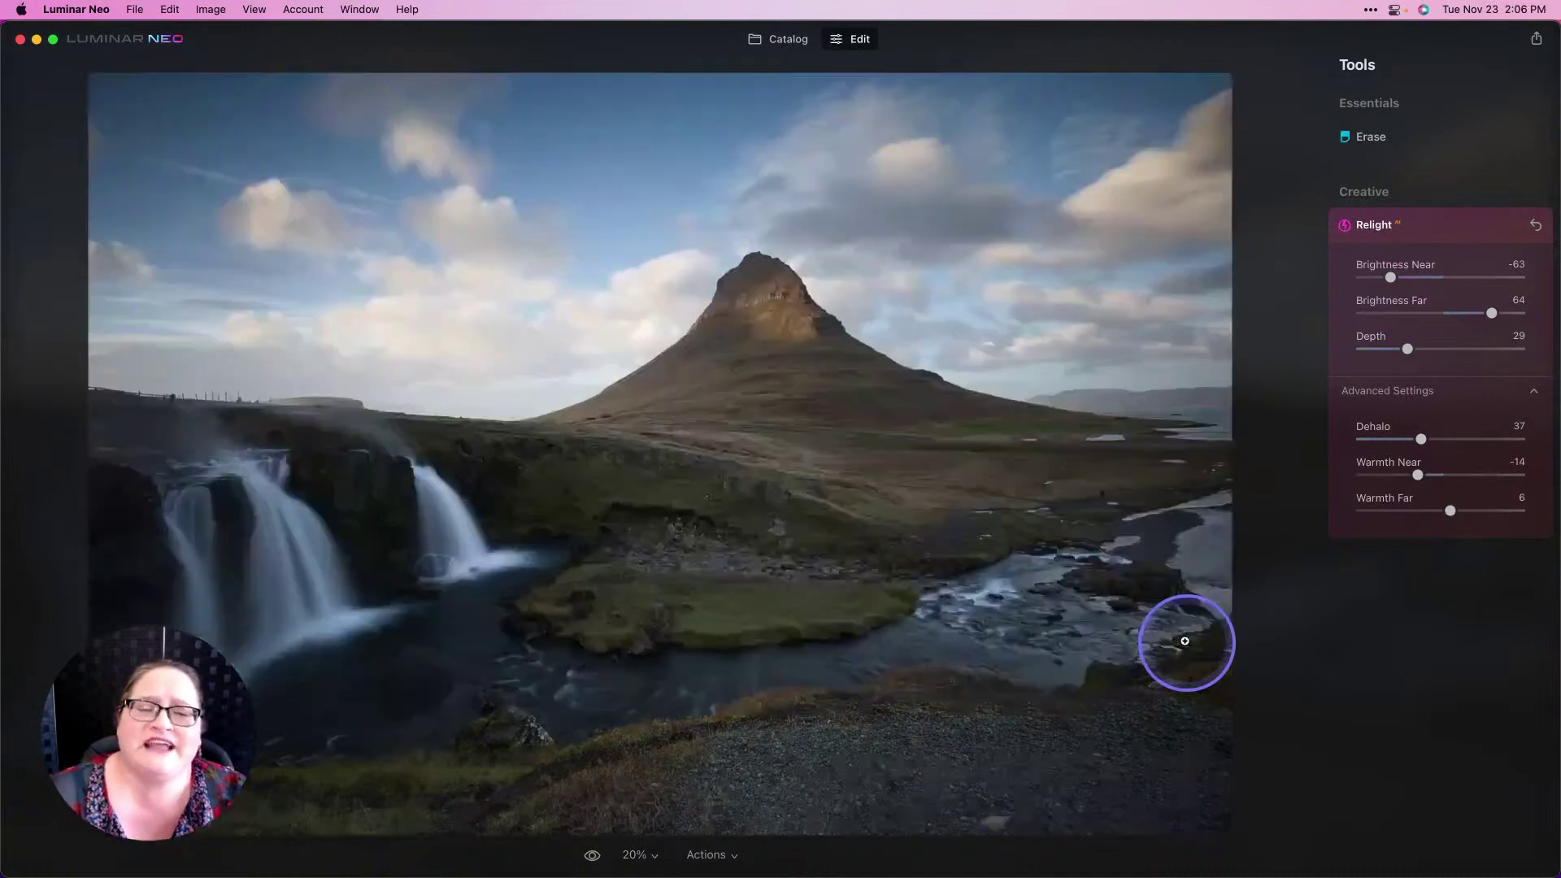